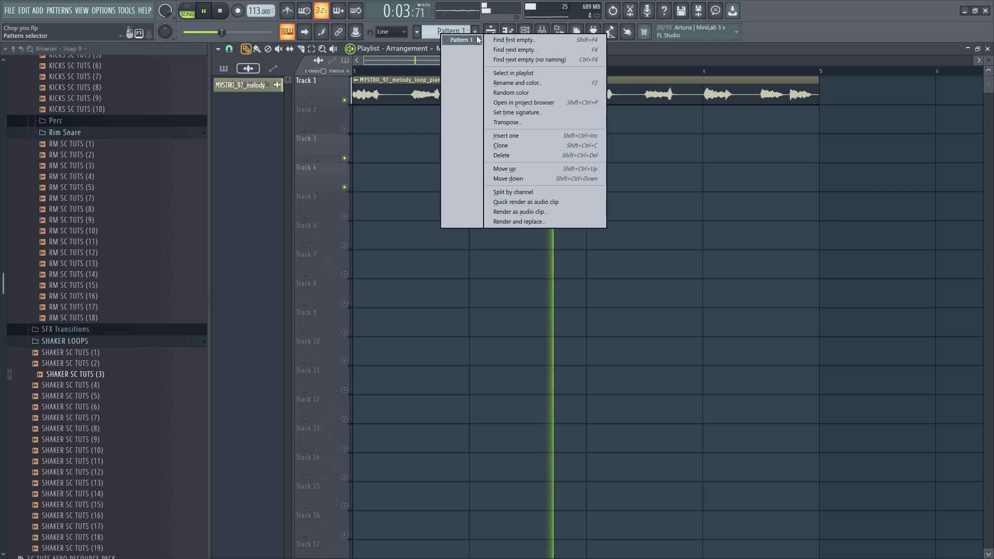
- Create an empty pattern, place it at bar 1 of Track 2, and record the electric piano chords into it
left_click(514, 39)
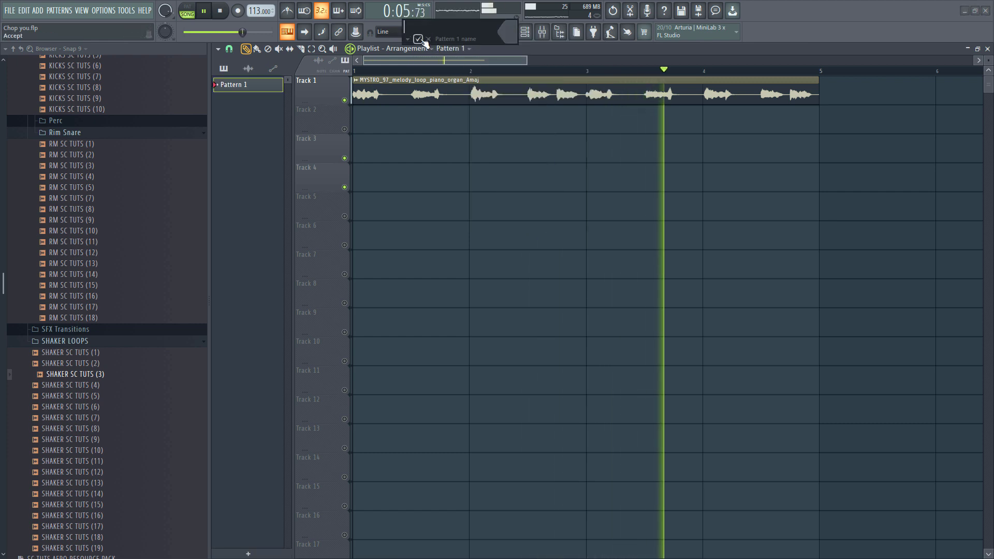
left_click(419, 39)
left_click(370, 123)
left_click(346, 130)
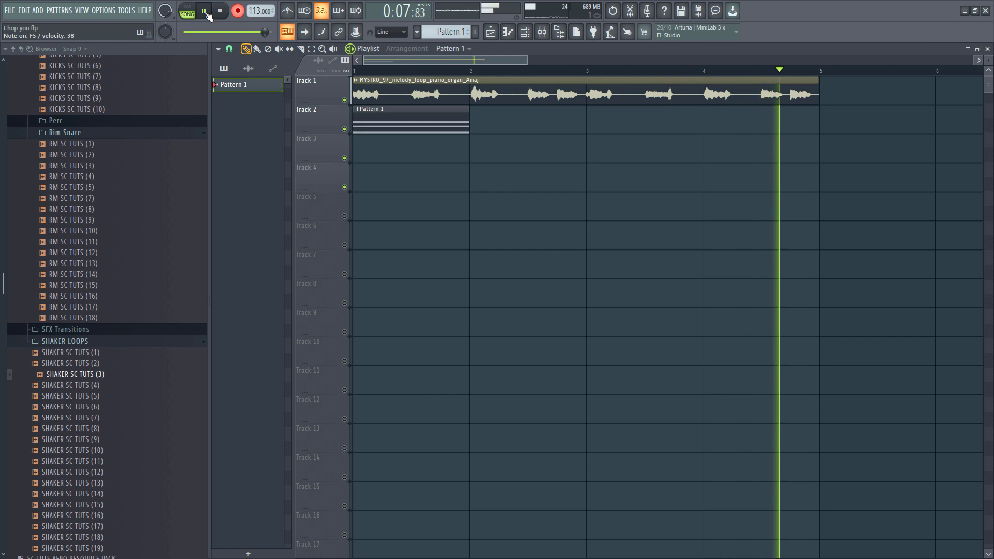
left_click(205, 11)
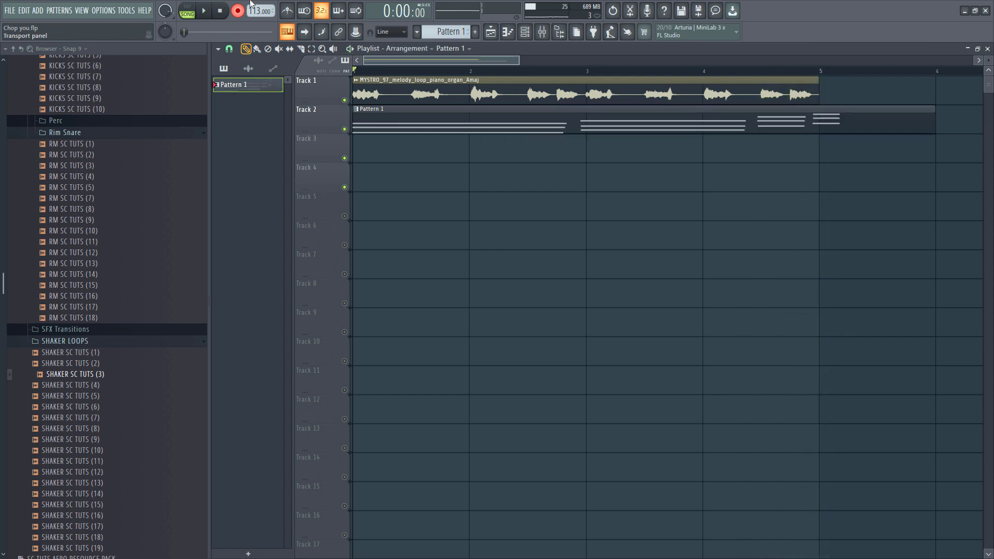
- Shorten the Pattern 1 clip on Track 2 so it ends at bar 5, in line with the melody loop
key("space")
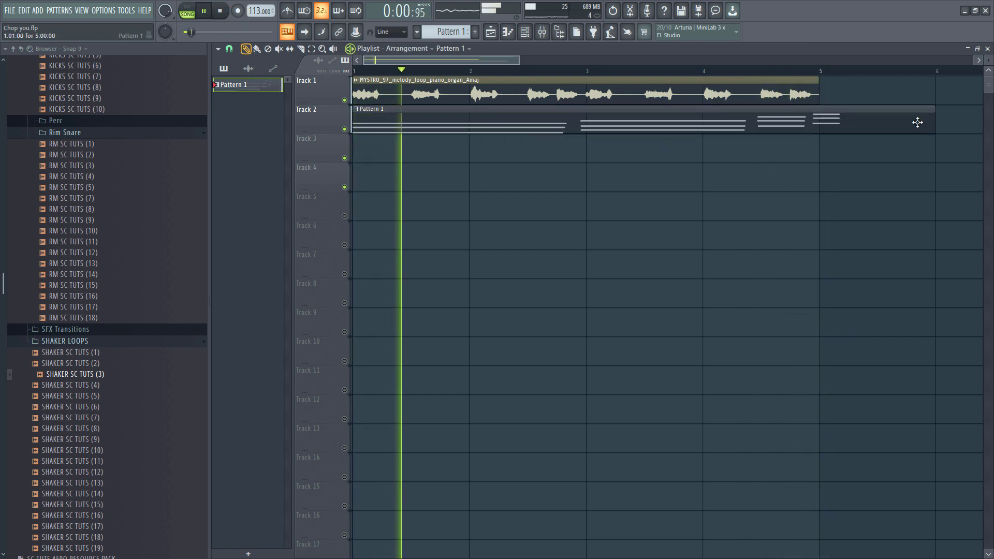
left_click_drag(933, 127, 806, 134)
key("space")
- Align the recorded chords in the piano roll: C5-E5-G5 from bar 1 to 3 and D5-F5-A5 from bar 3 to 5
double_click(699, 120)
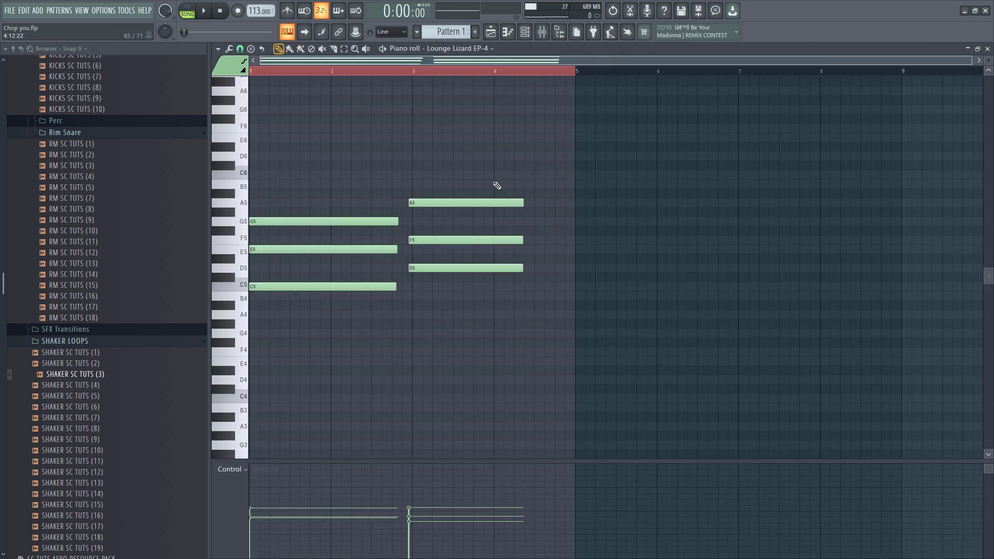
left_click_drag(435, 175, 342, 327)
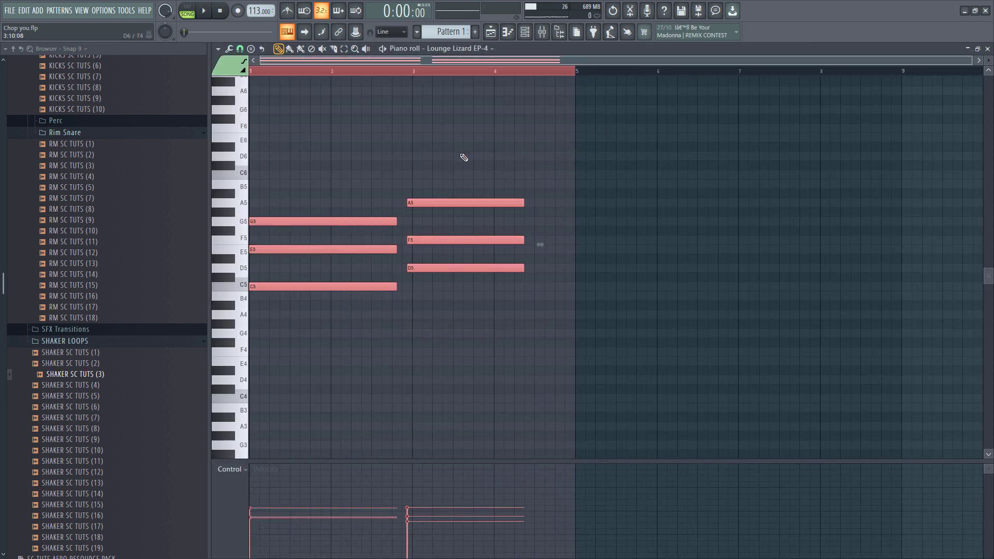
left_click_drag(464, 156, 468, 261)
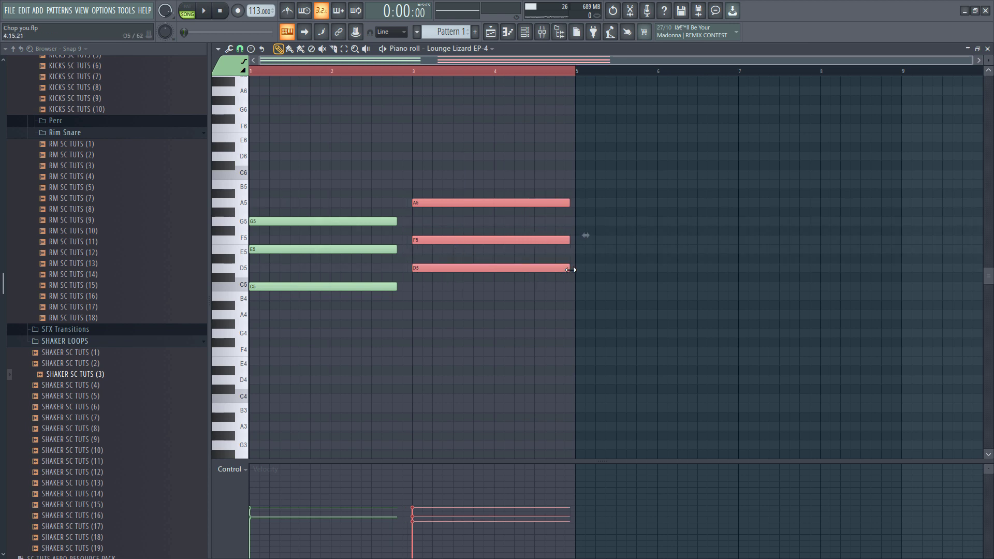
left_click_drag(380, 199, 402, 326)
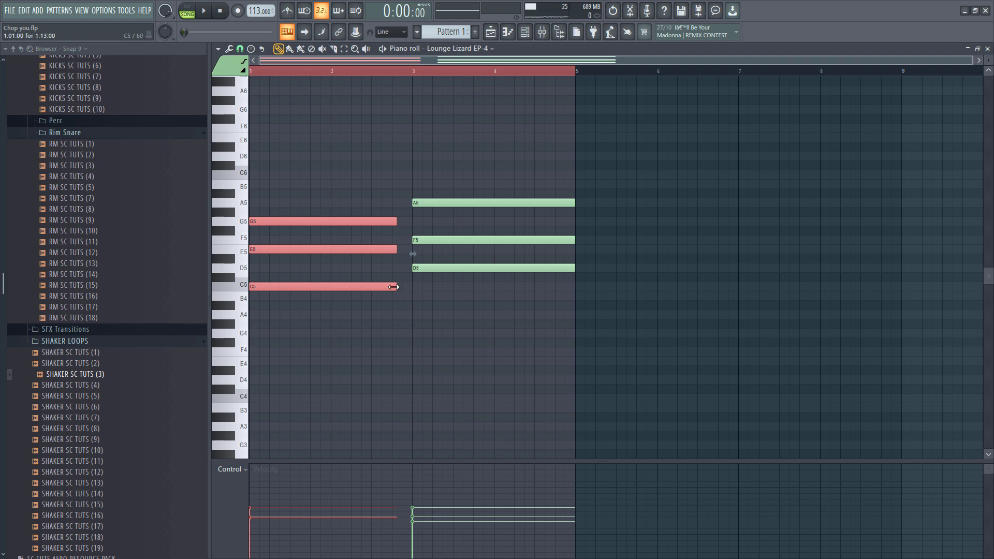
key("space")
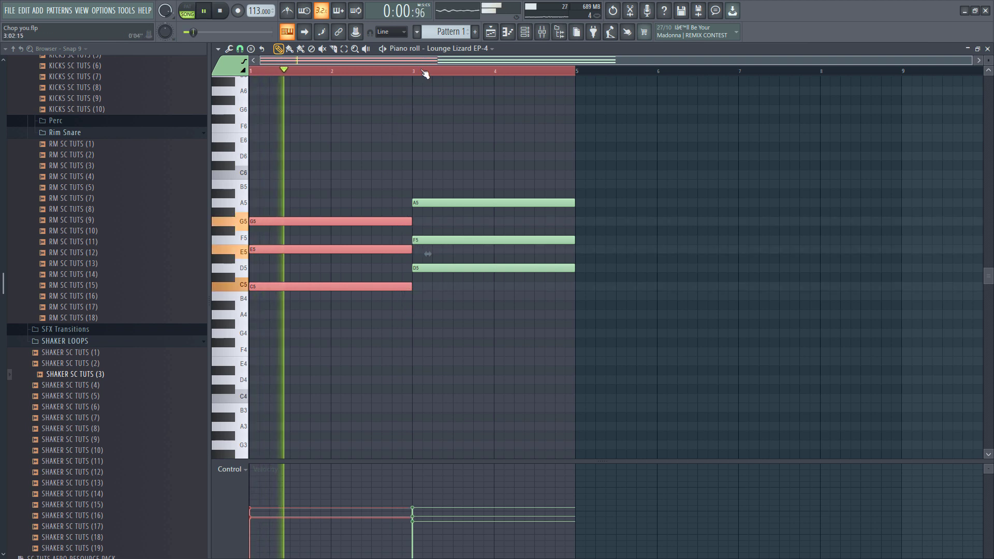
key("ctrl+d")
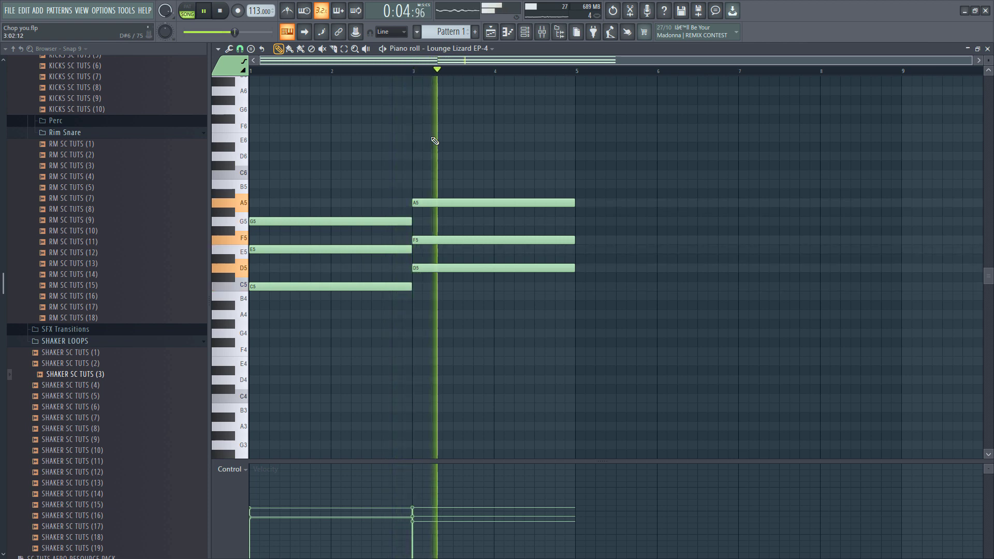
- Duplicate the melody loop on Track 1 at bar 5 and extend the Pattern 1 clip on Track 2 to bar 9
left_click(490, 31)
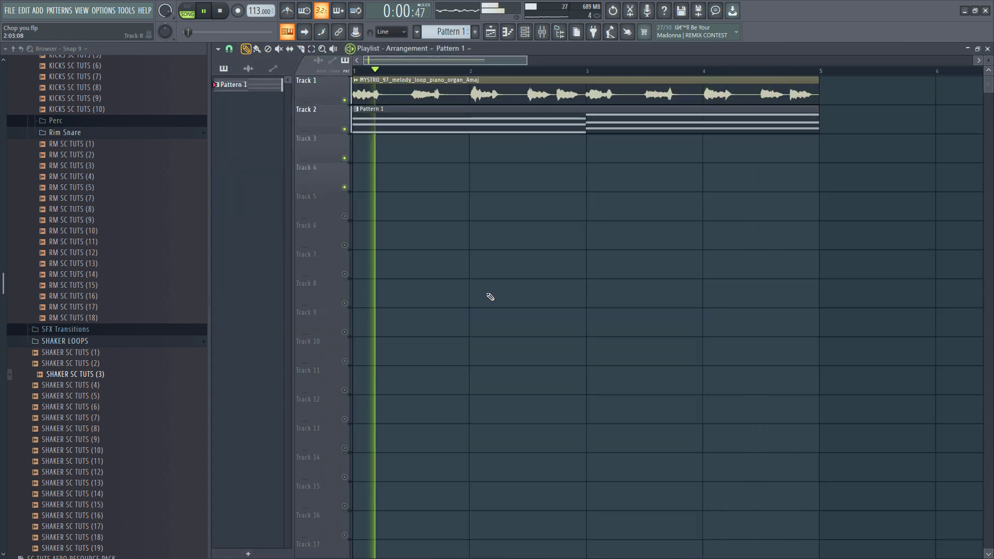
scroll(593, 228, "down", 3)
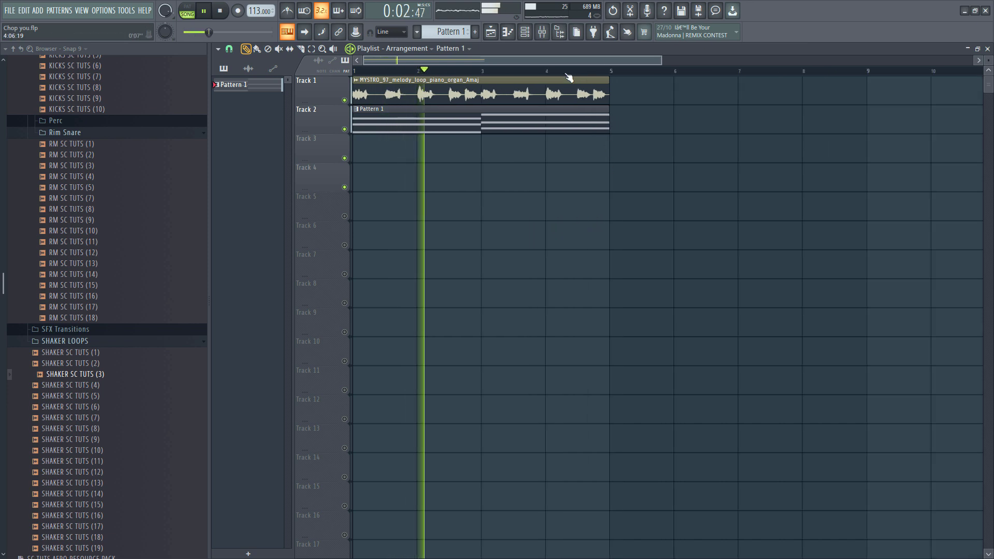
left_click(550, 84, "ctrl")
left_click_drag(521, 94, 782, 94)
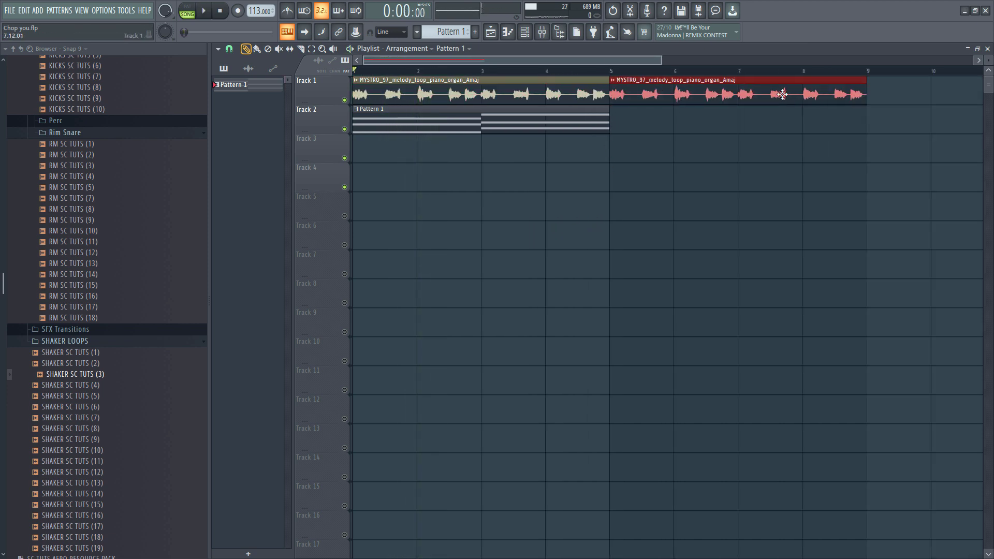
left_click(580, 121, "ctrl")
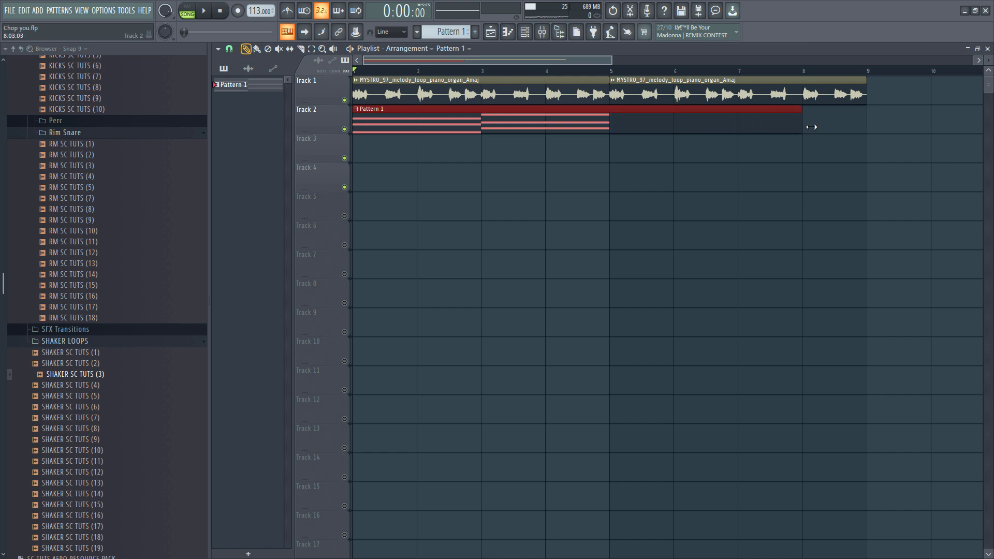
- Add a third chord of C5, F5 and A5 from bar 5 to bar 7 in the Pattern 1 piano roll
key("space")
double_click(632, 111)
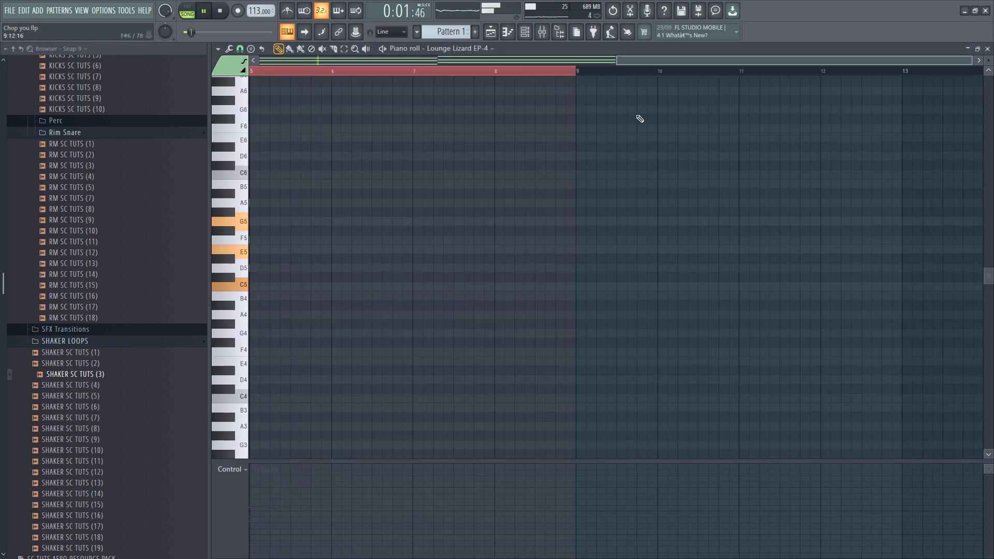
left_click_drag(481, 151, 428, 218)
left_click(639, 162, "ctrl")
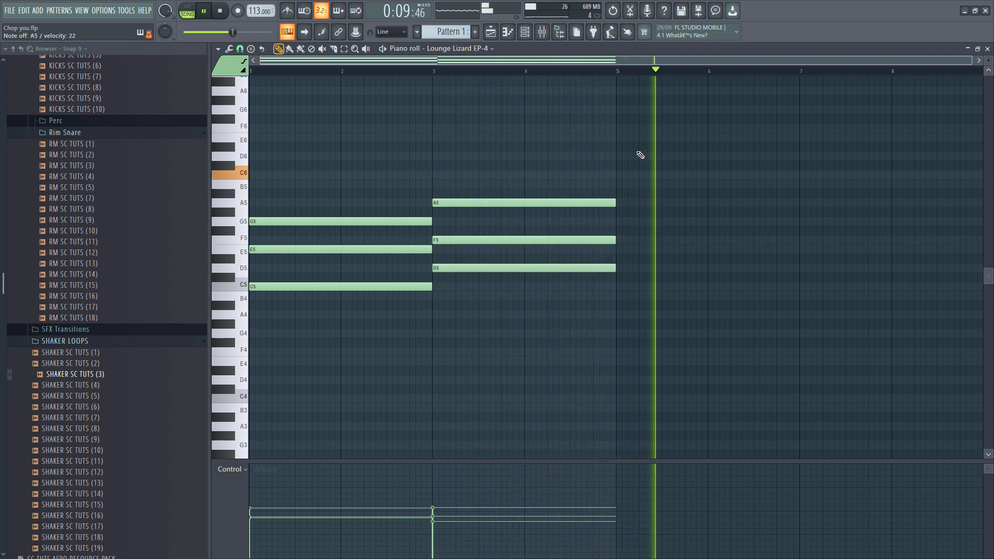
key("space")
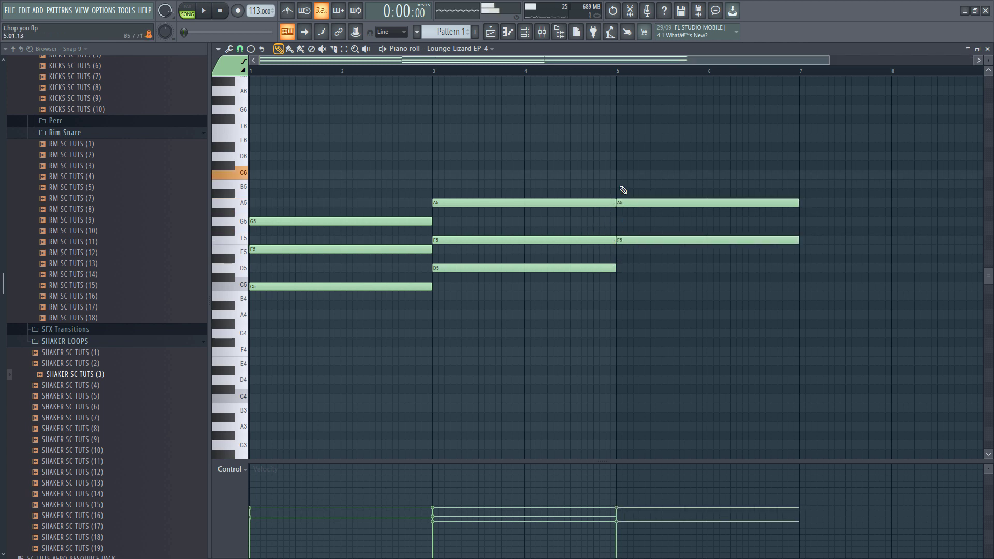
left_click(620, 176)
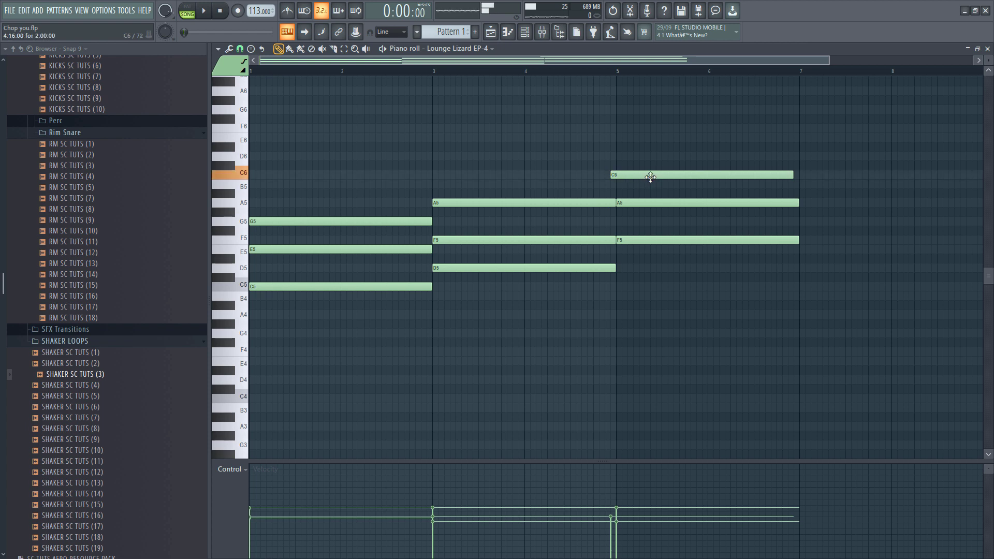
key("ctrl+Down")
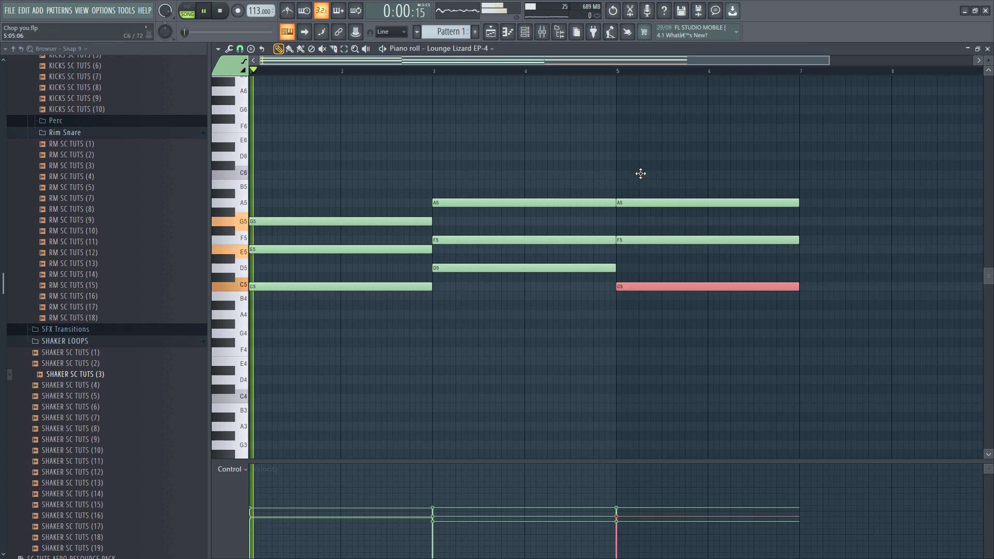
left_click(660, 161, "ctrl")
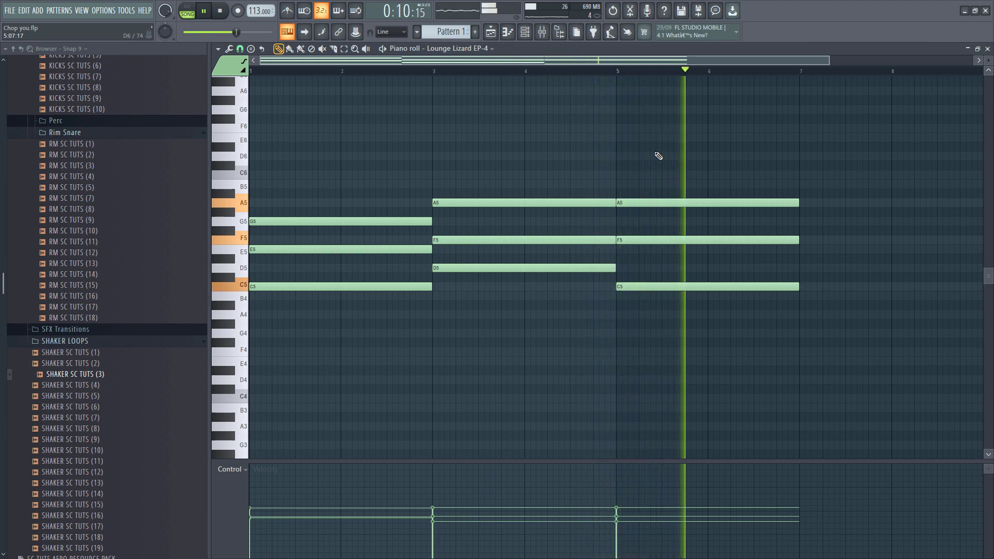
- Copy the opening C5-E5-G5 chord to bar 7 so it lasts until bar 9
left_click_drag(351, 161, 311, 348)
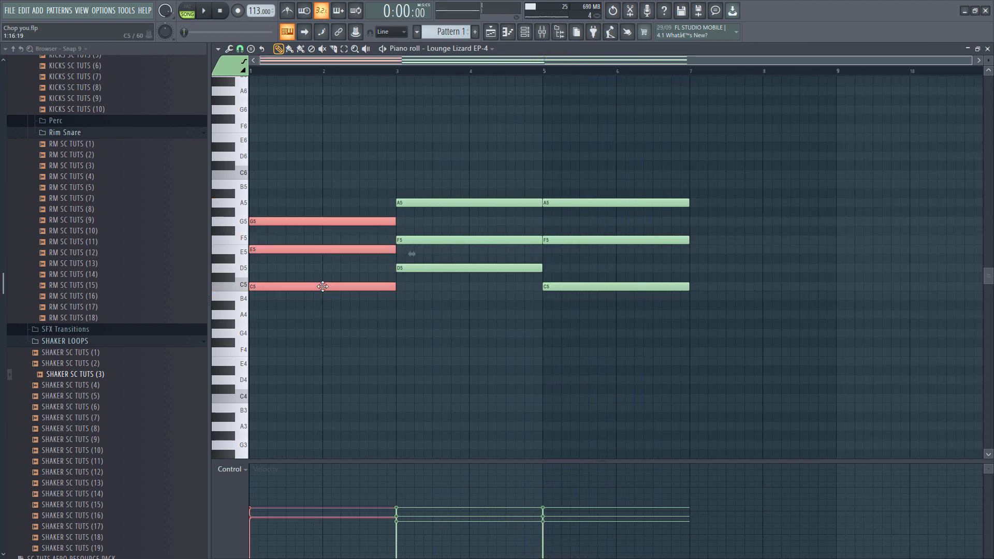
left_click_drag(323, 286, 760, 298)
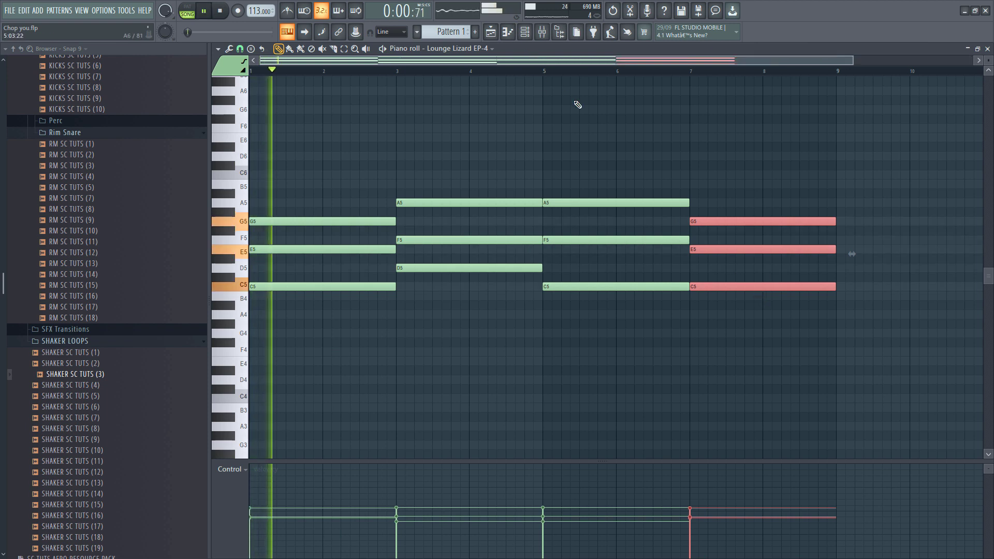
left_click(594, 122)
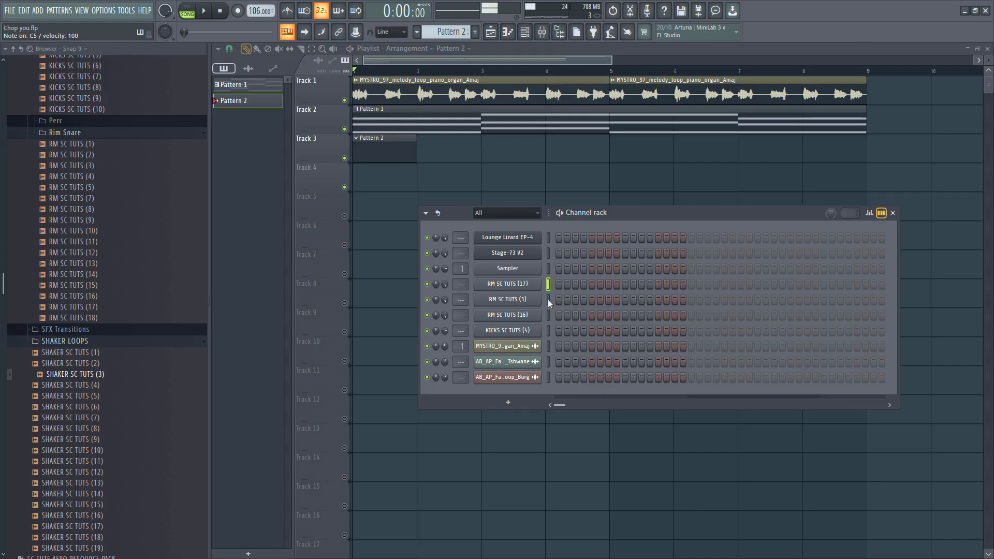
- Program RM SC TUTS (17) hits on steps 1, 4 and 7 of Pattern 2, checking them against the melody
key("space")
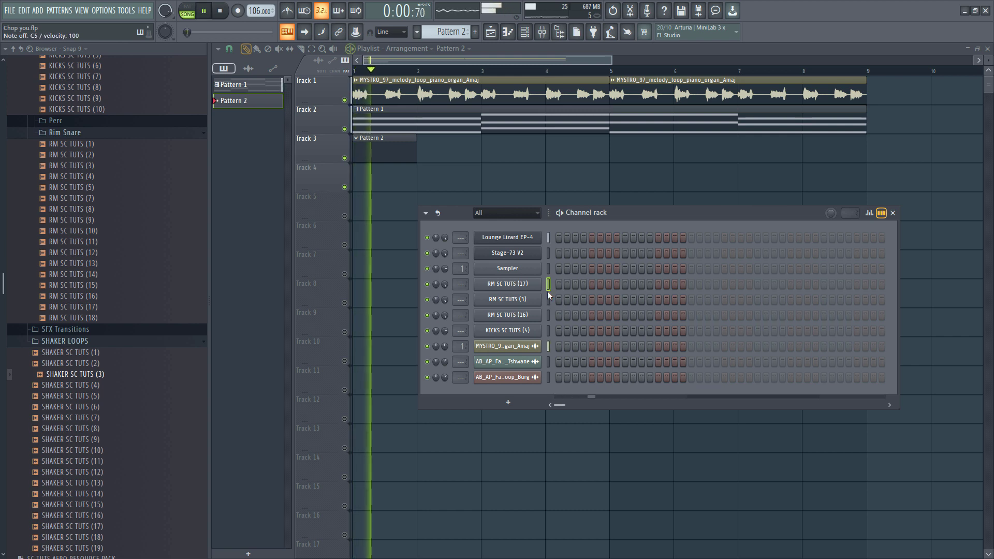
key("space")
left_click(559, 283)
key("space")
left_click(584, 284)
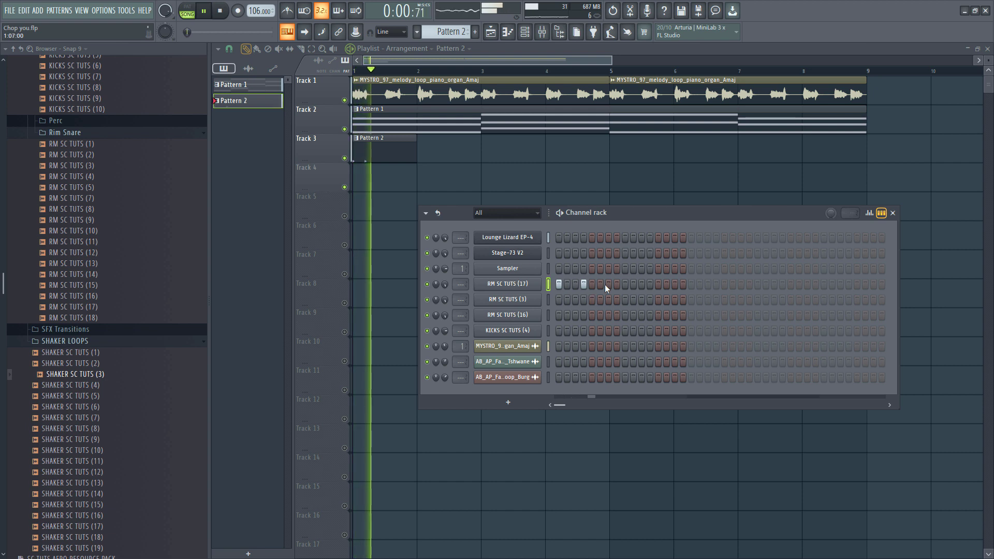
key("space")
key("space")
left_click(609, 285)
key("space")
key("space")
- Add RM SC TUTS (17) hits on steps 11 and 14 of Pattern 2 and play back the rhythm
left_click(641, 284)
left_click(657, 284)
right_click(657, 286)
key("space")
left_click(664, 284)
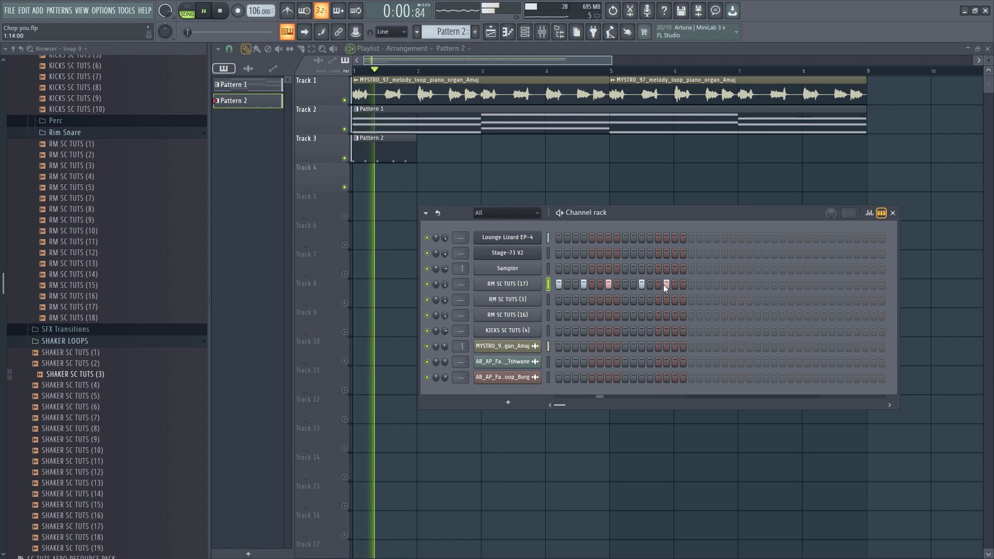
key("space")
key("space")
- Repeat the Pattern 2 clip along Track 3 until bar 9
left_click(404, 157, "ctrl")
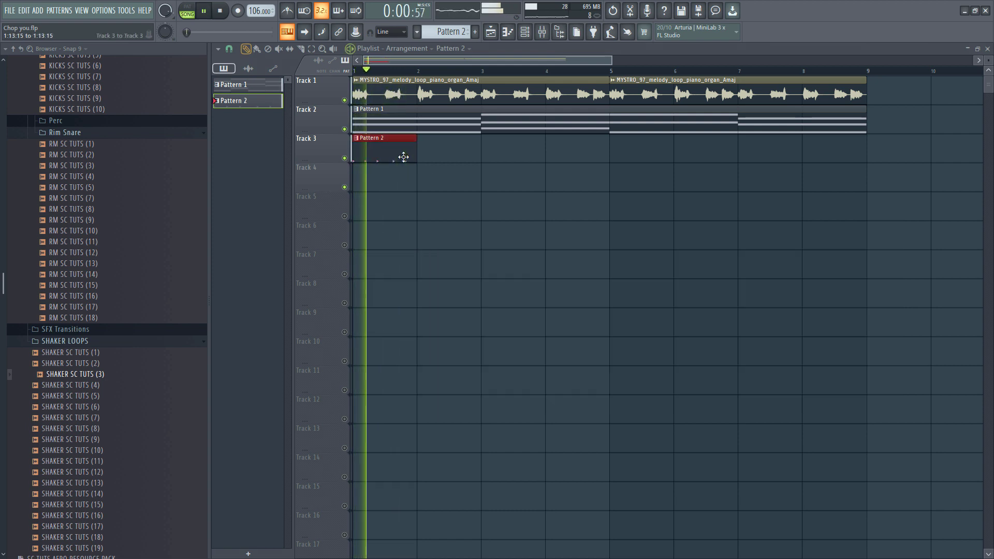
key("ctrl+b")
key("ctrl+b")
key("ctrl+b")
key("ctrl+b")
key("ctrl+b")
key("ctrl+b")
key("ctrl+b")
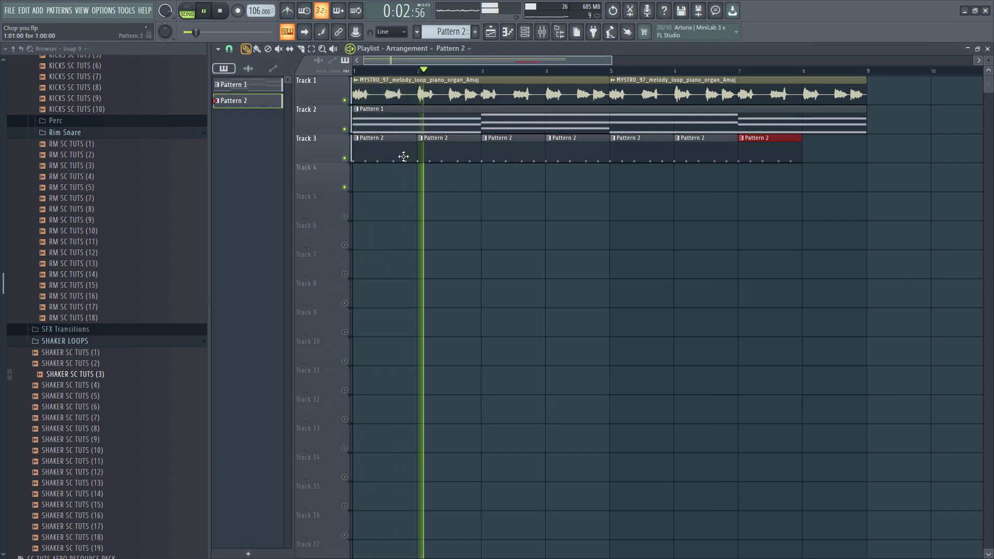
- Try the rim rhythm on another sound by cutting the RM SC TUTS (17) steps and pasting them into RM SC TUTS (16)
left_click(525, 31)
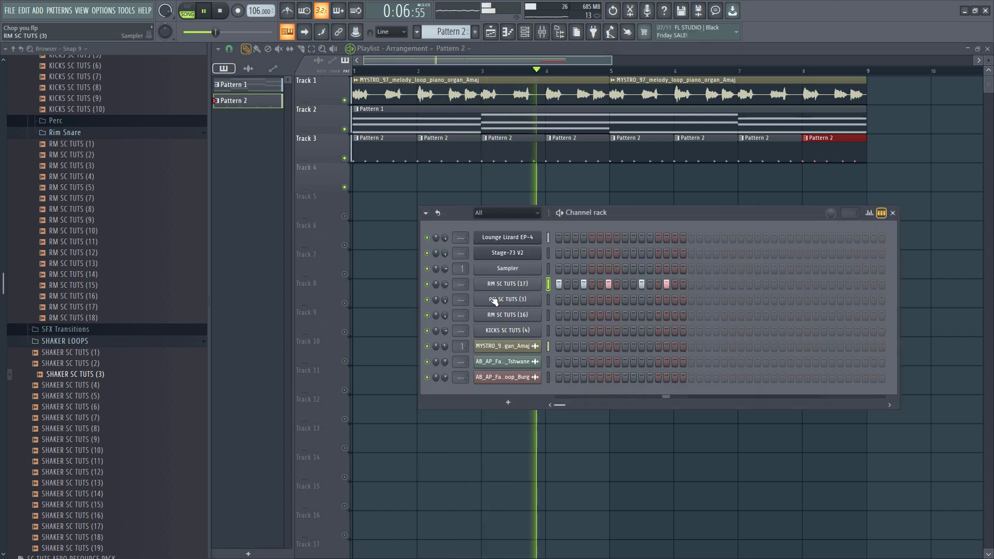
right_click(545, 284)
left_click(654, 288)
right_click(547, 315)
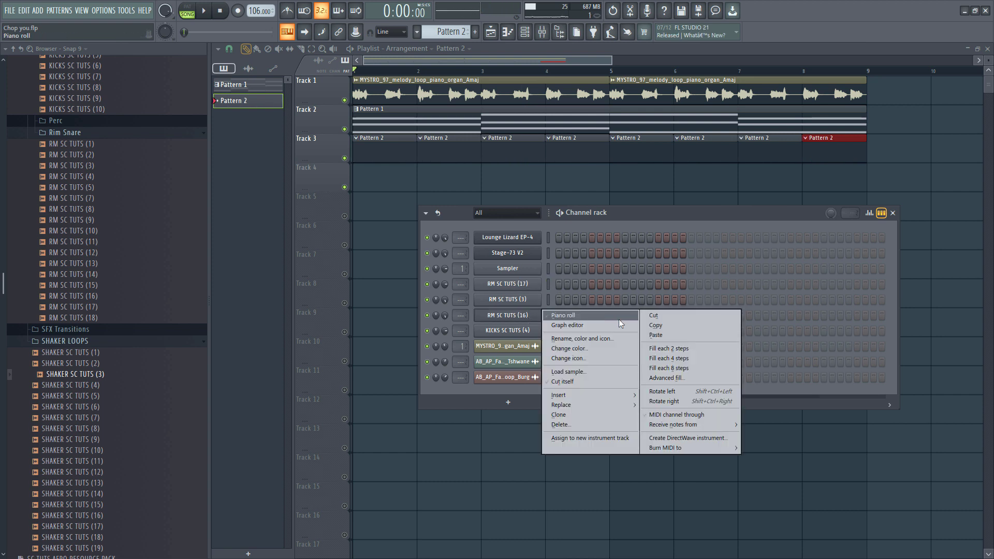
left_click(656, 335)
key("space")
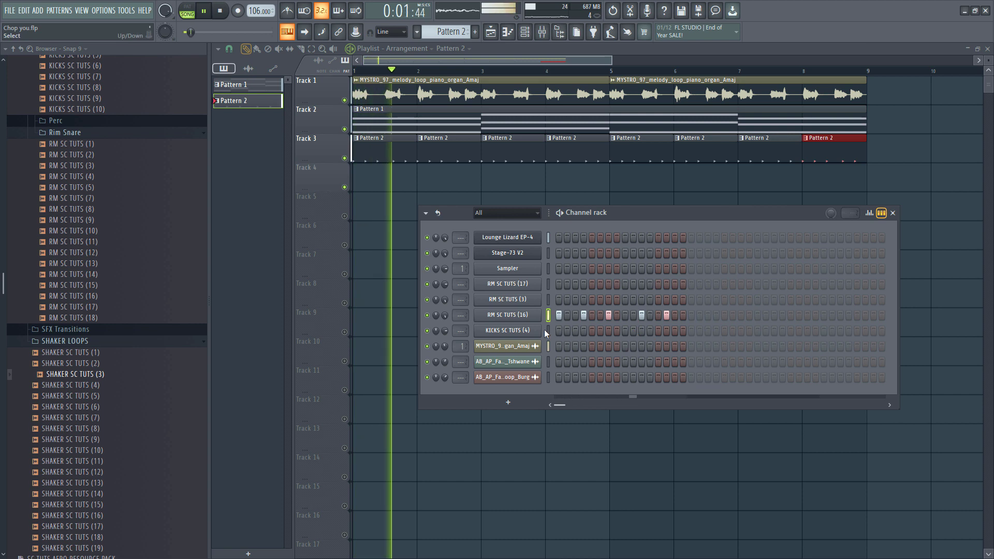
- Move the rim rhythm from RM SC TUTS (16) back to RM SC TUTS (17) and play it
right_click(543, 312)
left_click(655, 315)
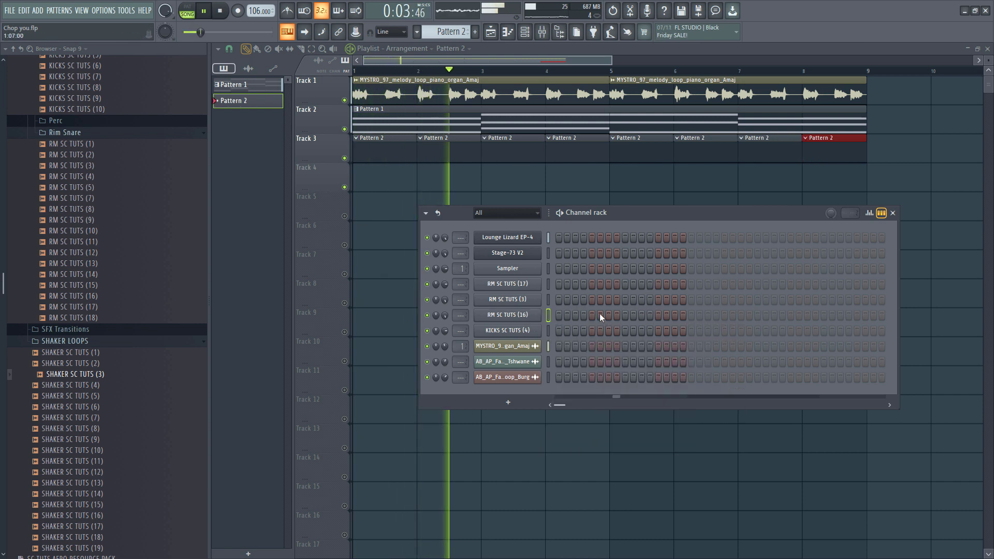
right_click(540, 282)
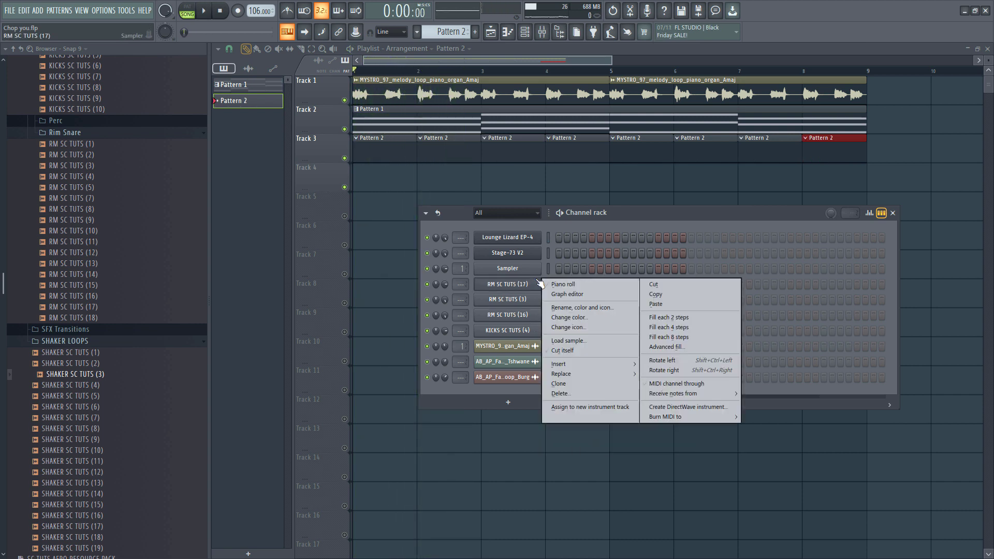
left_click(658, 303)
key("space")
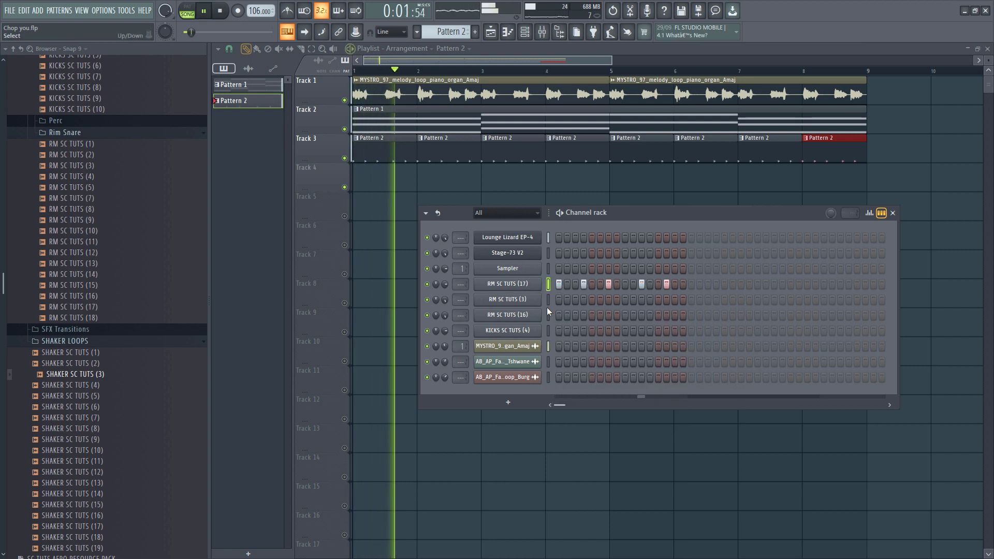
- Layer RM SC TUTS (3) hits on steps 4 and 11 of Pattern 2 while checking playback
left_click(583, 300)
key("space")
key("space")
key("space")
key("space")
left_click(642, 299)
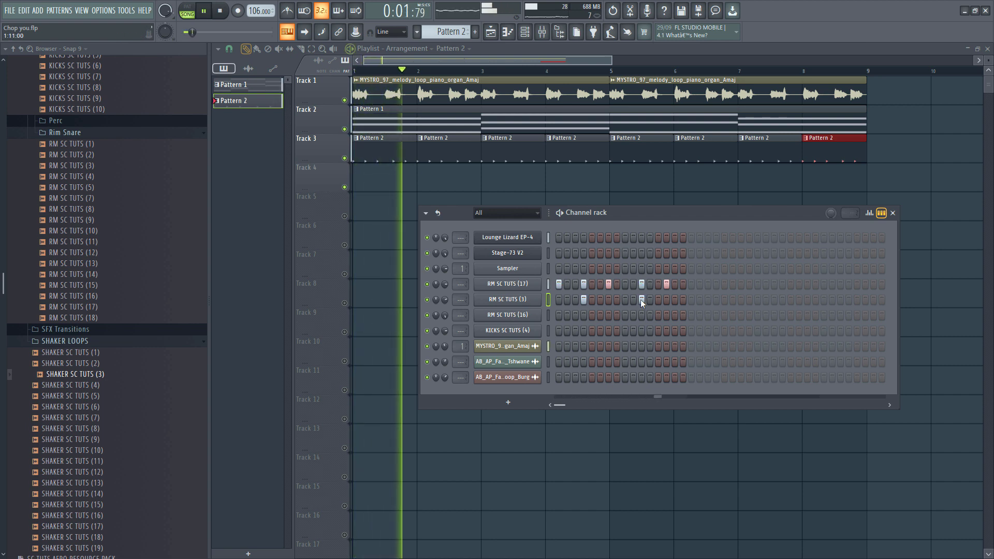
- Layer RM SC TUTS (16) hits on steps 7 and 14 of Pattern 2 and play the beat
key("space")
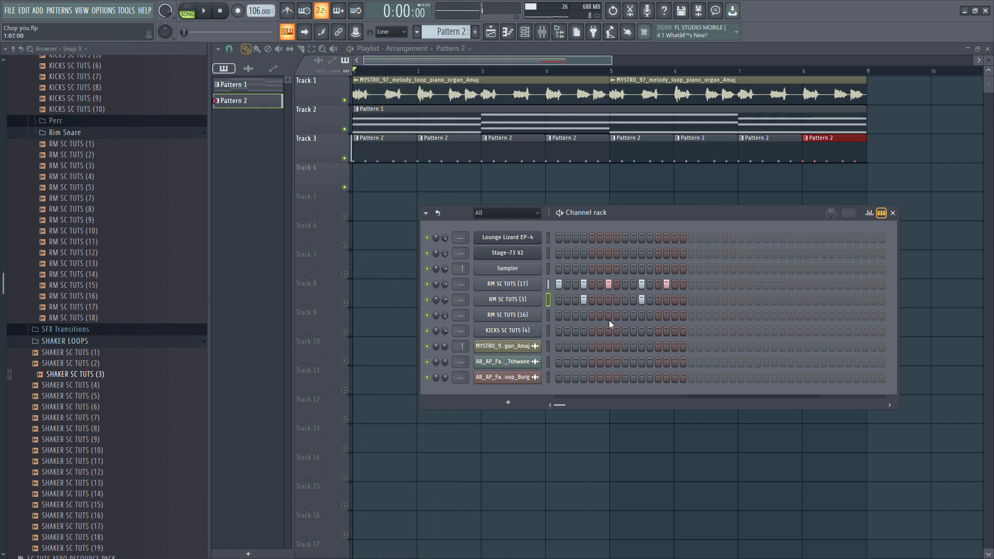
left_click(607, 317)
key("space")
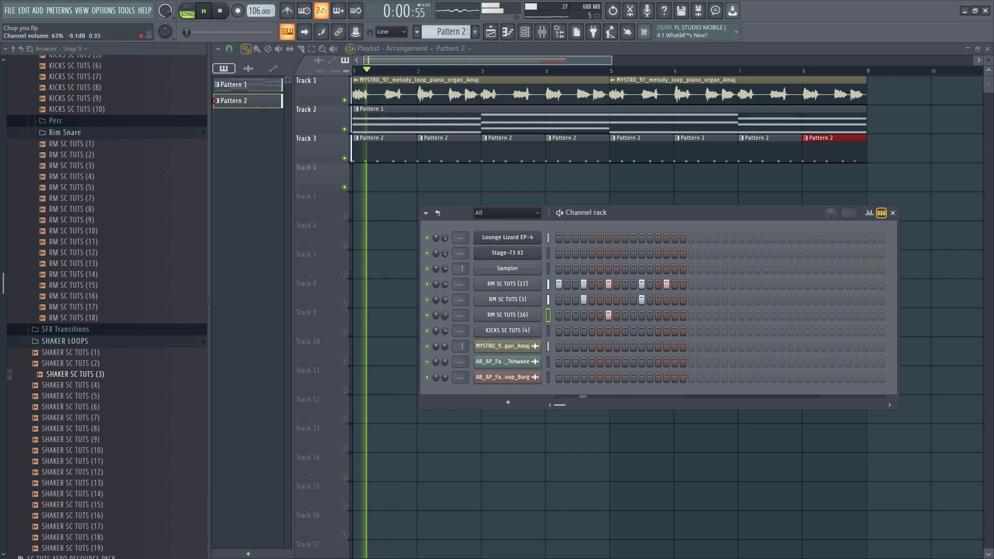
left_click(667, 314)
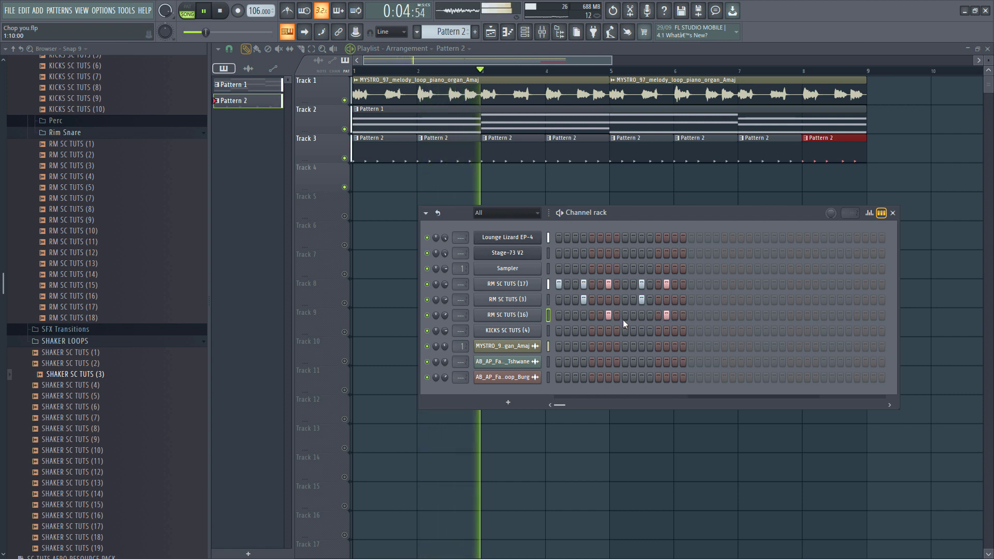
- Replace the KICKS SC TUTS (4) sample with KICKS SC TUTS (6) and reset its time stretching
left_click(546, 332)
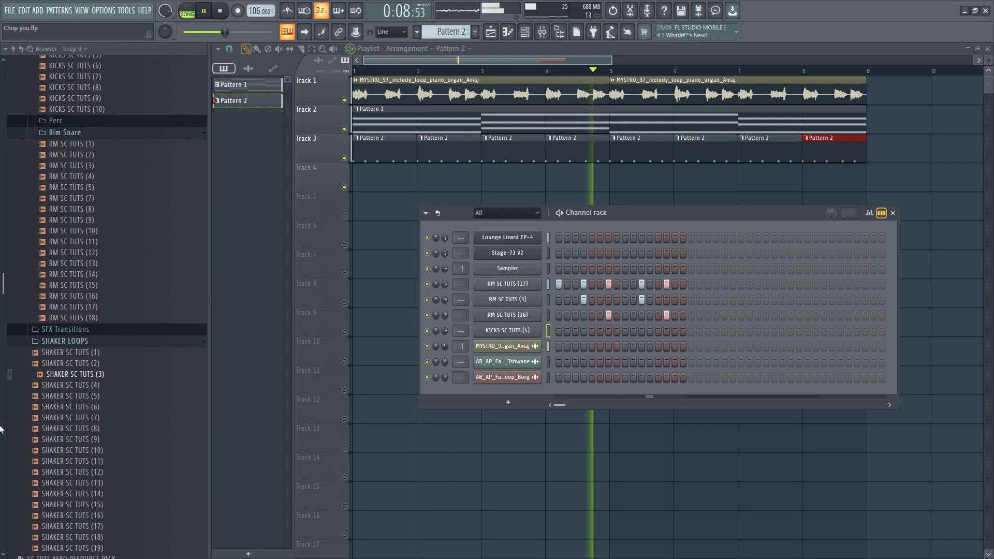
scroll(45, 392, "up", 5)
key("space")
left_click(70, 330)
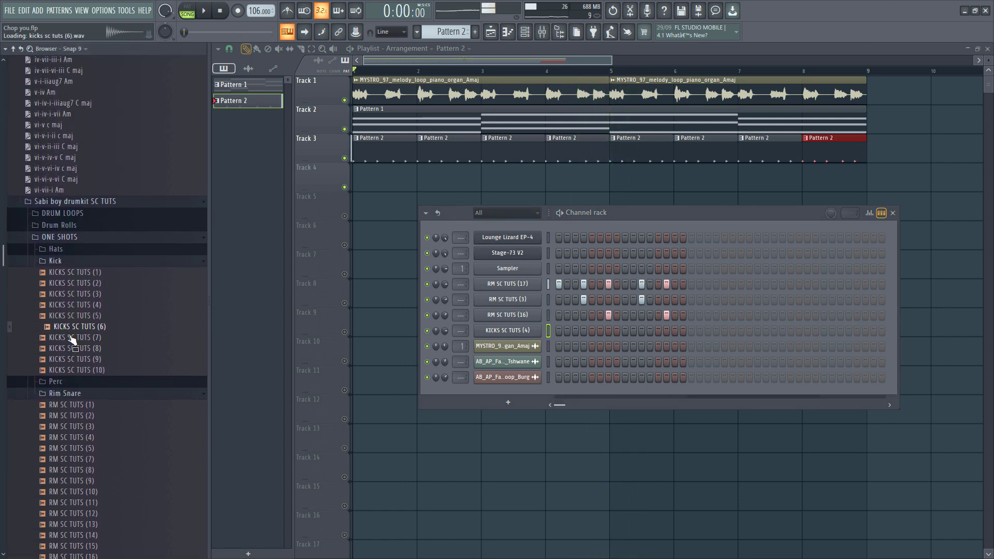
left_click(520, 335)
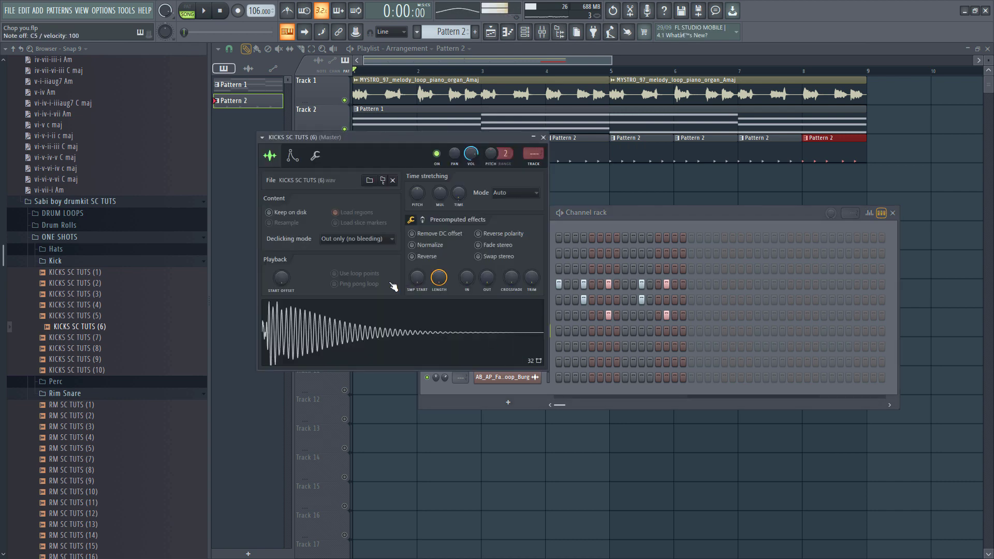
right_click(465, 194)
left_click(494, 197)
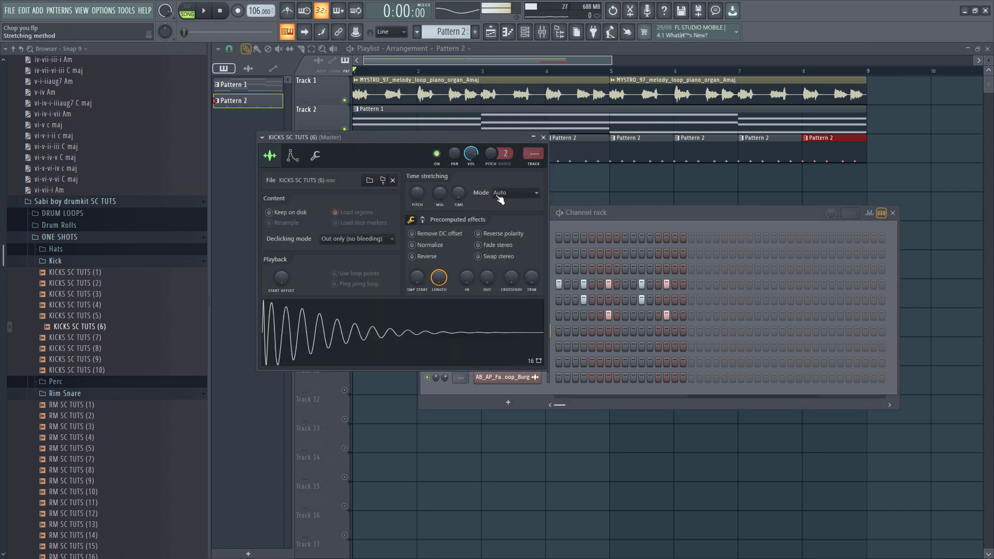
left_click(543, 138)
- Fill KICKS SC TUTS (6) on every 4 steps and add an RM SC TUTS (16) hit on step 4
right_click(528, 330)
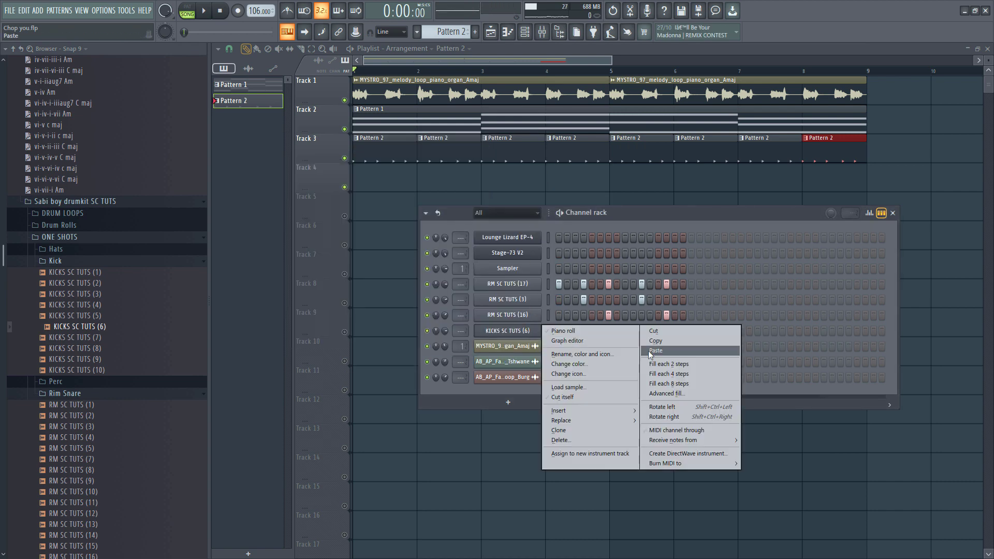
left_click(659, 374)
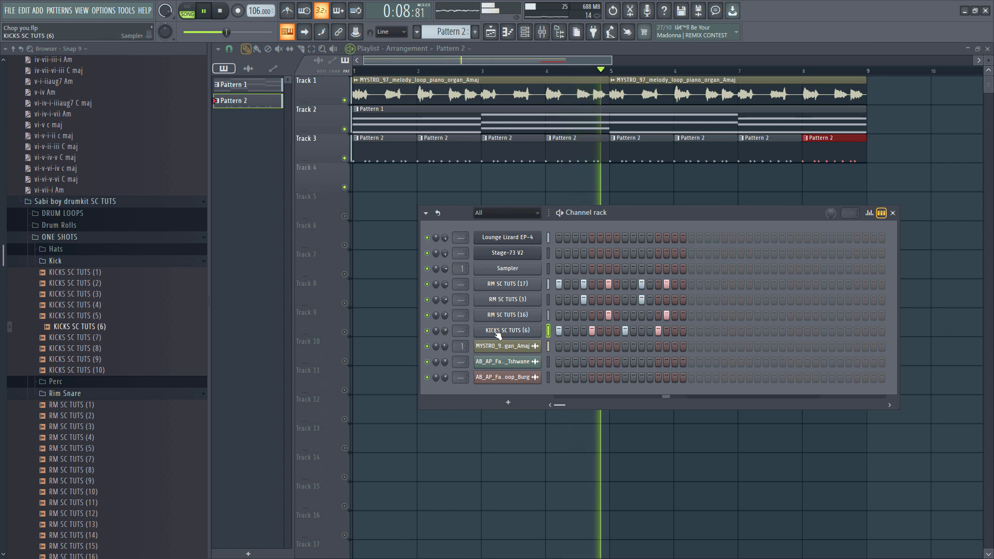
left_click(582, 315)
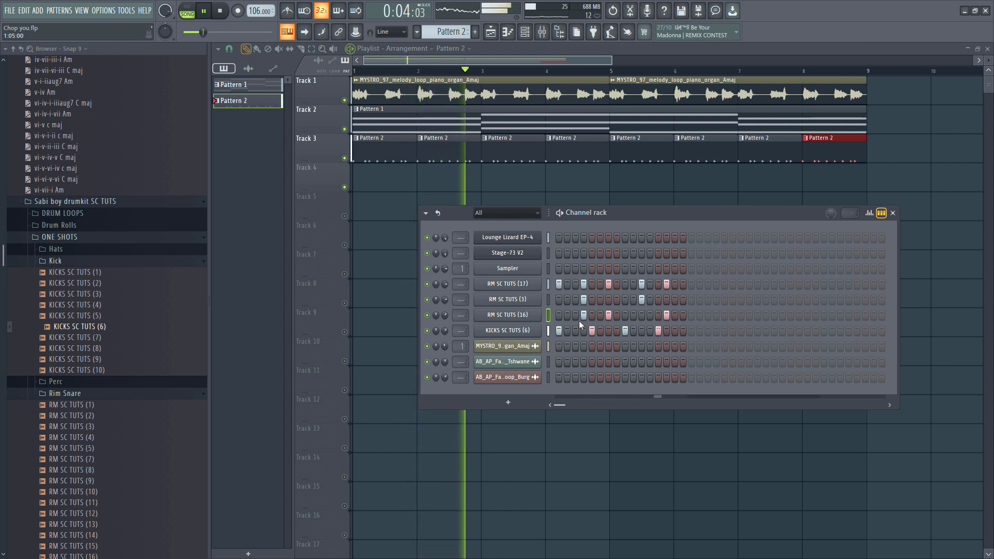
- Add KICKS SC TUTS (8) as a new channel below KICKS SC TUTS (6) with a hit on step 15
left_click(93, 348)
left_click(96, 359)
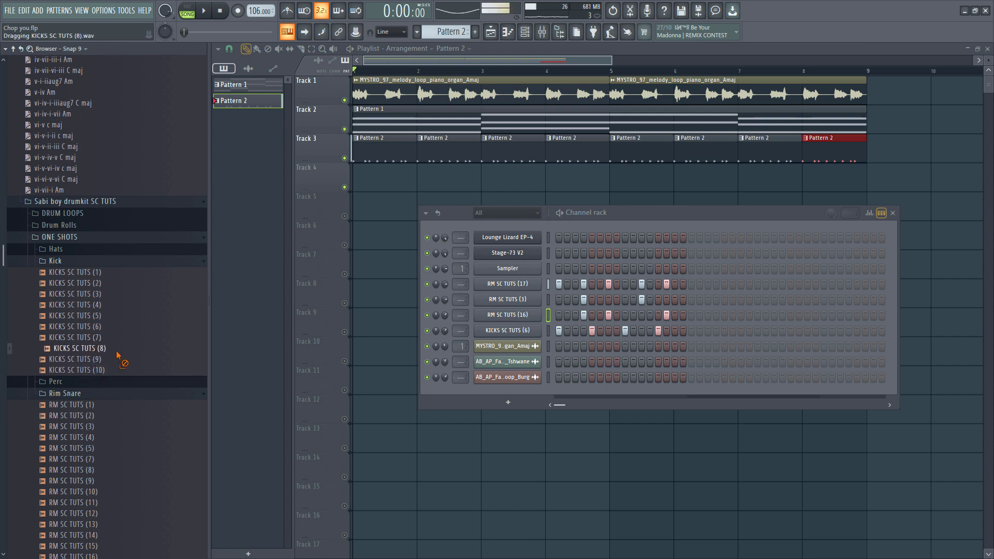
left_click_drag(492, 336, 499, 340)
key("space")
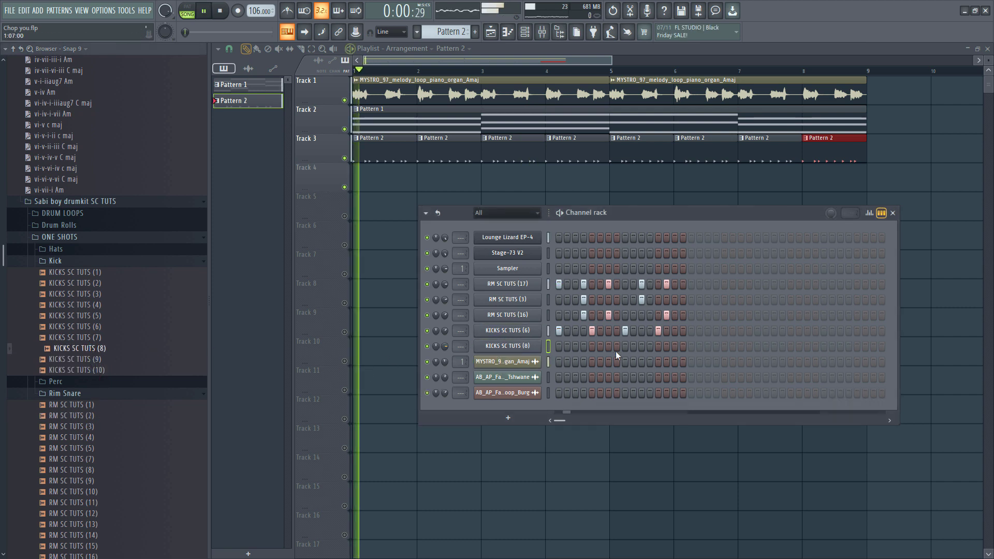
left_click(675, 346)
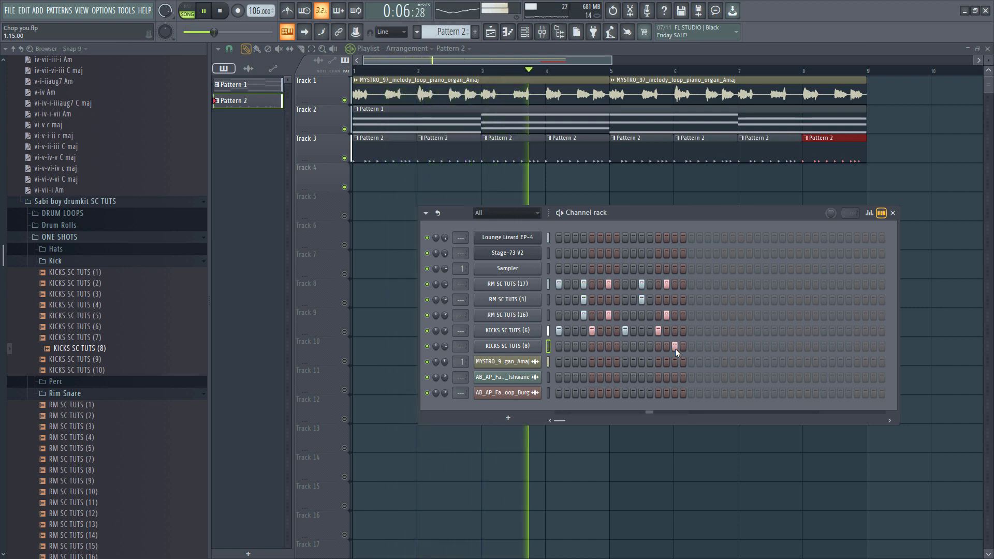
- Audition the one-shots in the Perc folder, from PERC SC TUTS (3) through PERC SC TUTS (70), against the beat
left_click(66, 382)
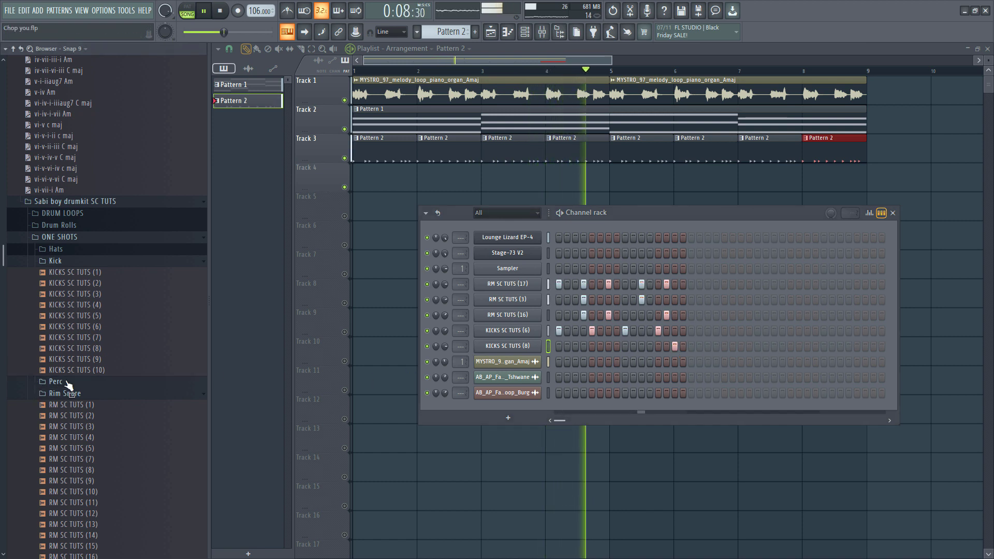
left_click(65, 404)
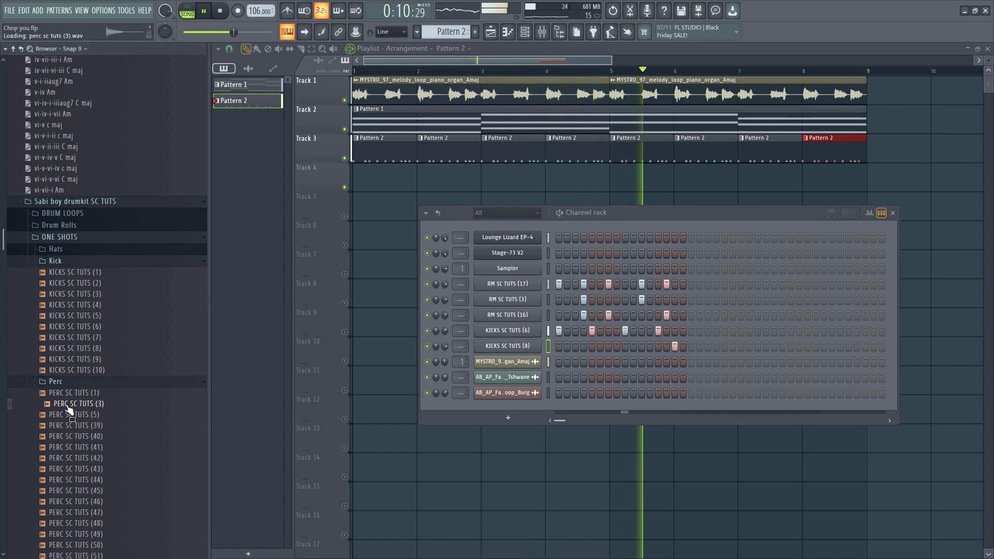
left_click(73, 415)
left_click(74, 448)
left_click(73, 459)
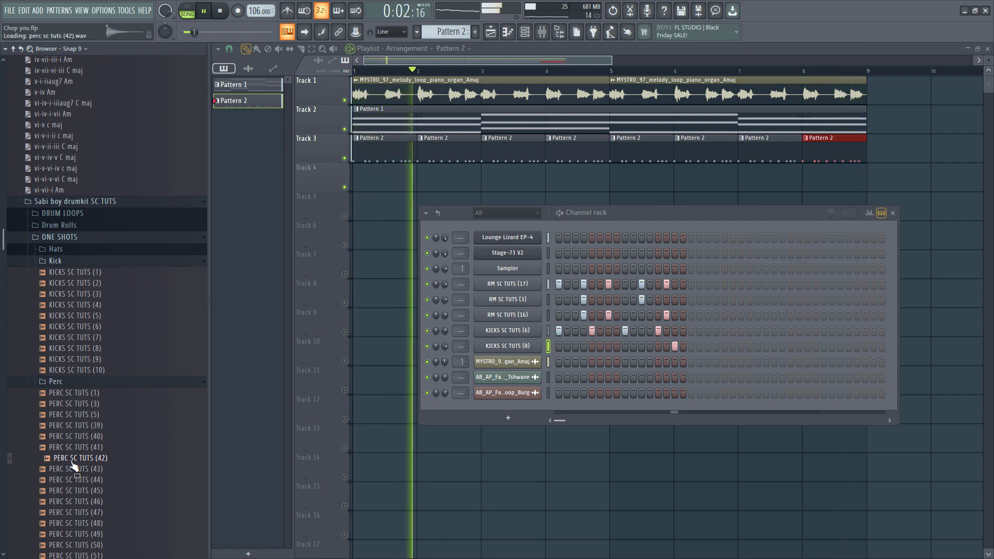
left_click(72, 480)
key("Down")
key("Down")
scroll(69, 480, "down", 1)
key("Down")
scroll(64, 466, "down", 2)
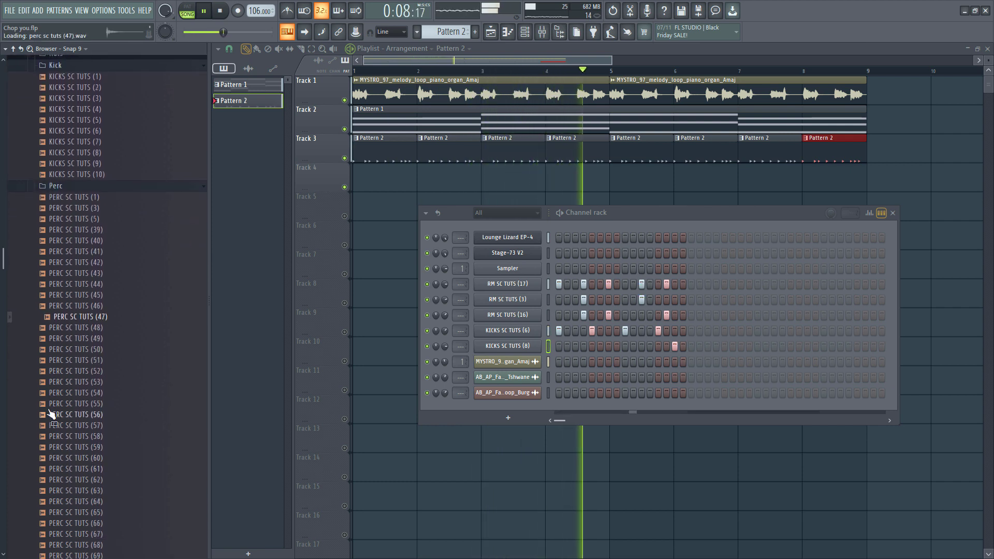
left_click(65, 330)
left_click(68, 339)
left_click(75, 359)
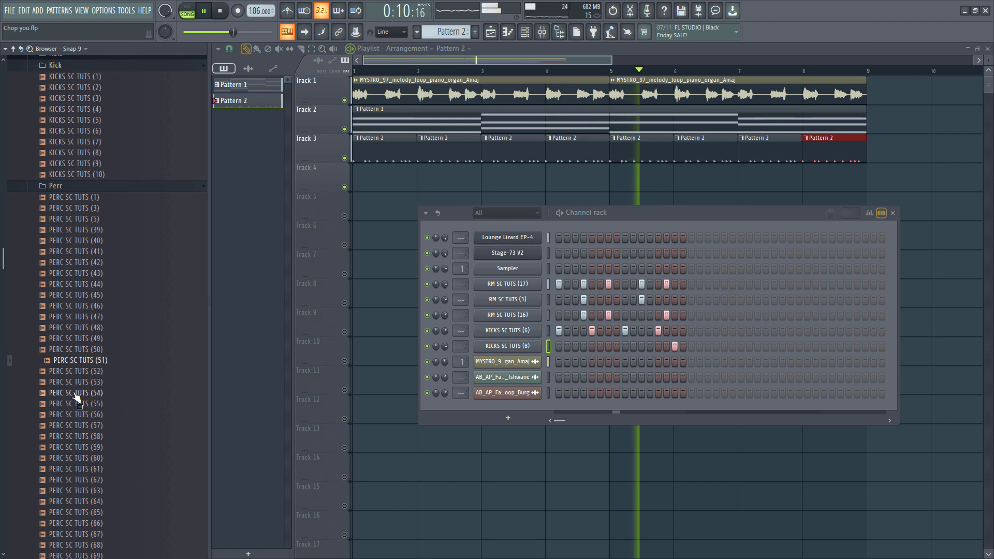
left_click(75, 393)
scroll(75, 388, "down", 1)
scroll(77, 387, "down", 2)
left_click(84, 361)
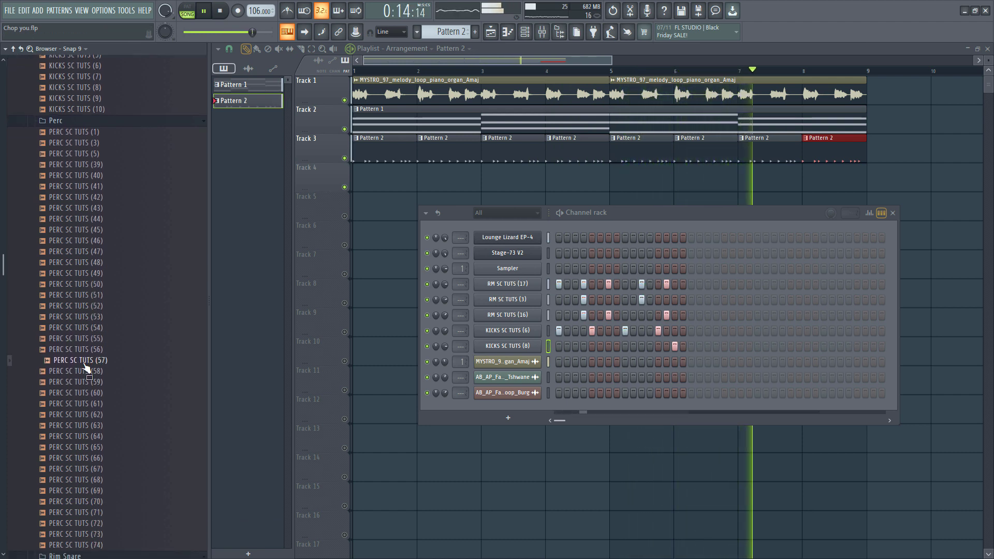
left_click(92, 352)
left_click(85, 372)
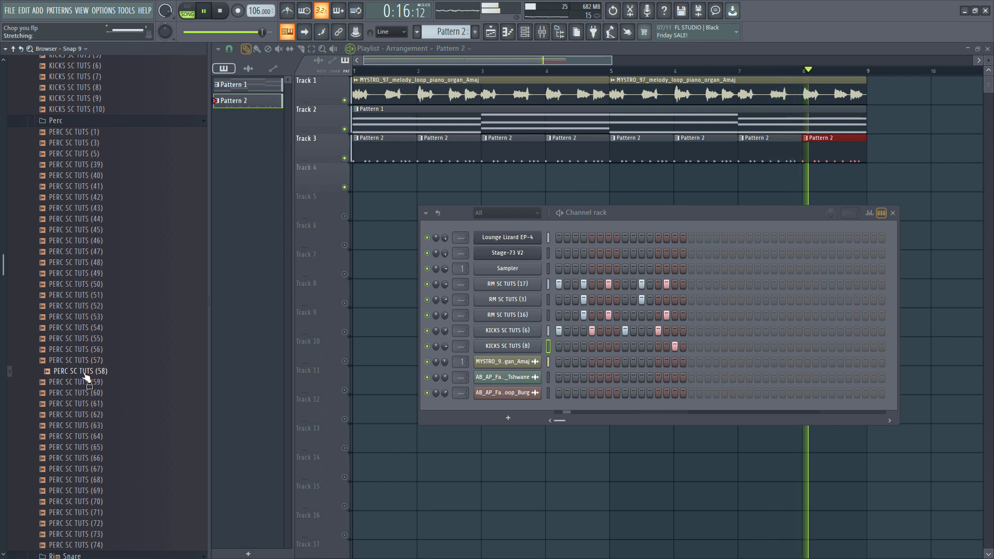
left_click(77, 391)
key("Down")
scroll(79, 396, "down", 3)
key("Down")
key("Down")
key("Down")
key("Down")
key("Down")
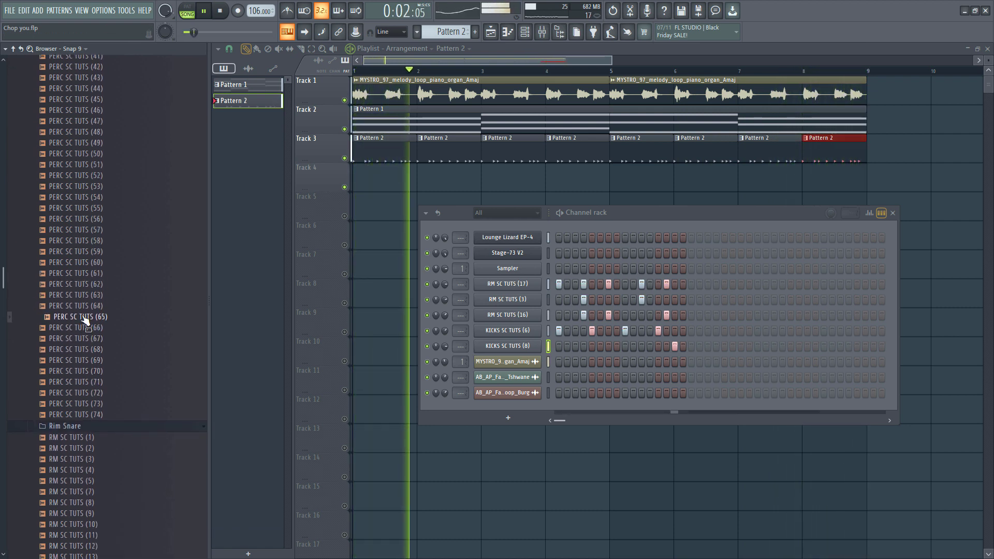
left_click(83, 338)
left_click(84, 349)
left_click(85, 361)
key("Down")
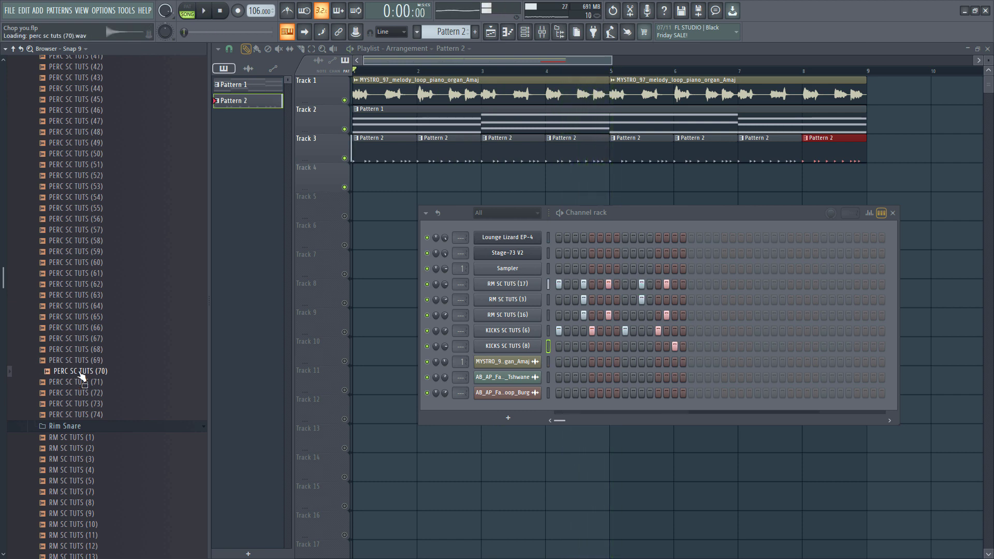
- Insert PERC SC TUTS (70) as a channel above RM SC TUTS (17), place a hit on step 7 and adjust its volume
left_click_drag(82, 376, 519, 277)
key("space")
key("space")
left_click(609, 285)
key("space")
key("space")
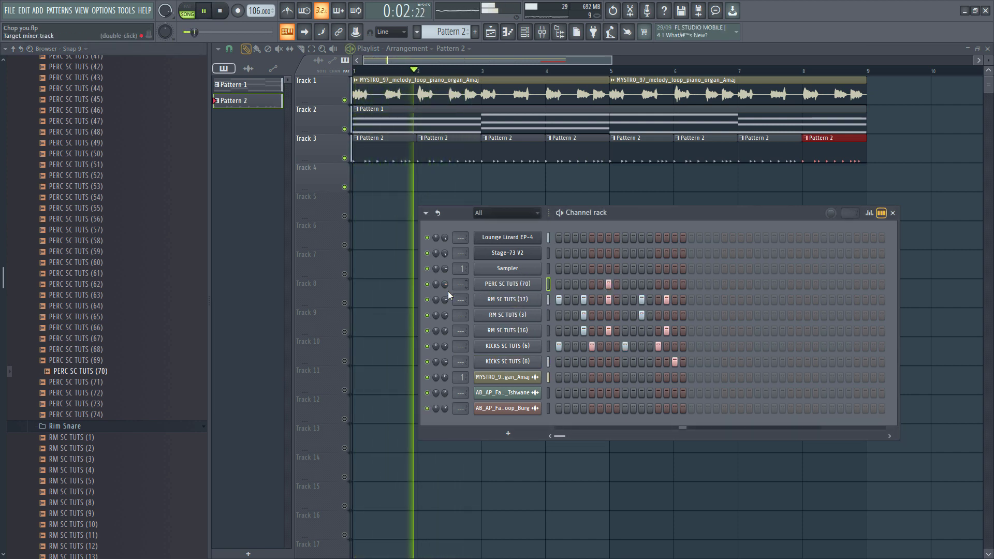
left_click_drag(444, 285, 445, 281)
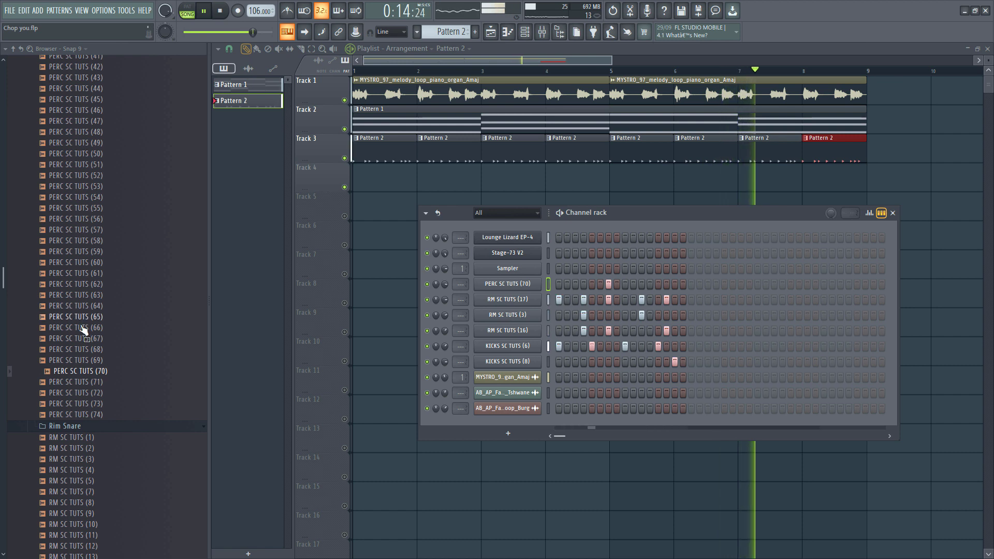
- Audition PERC SC TUTS (73) and PERC SC TUTS (72) while the beat plays
left_click(83, 405)
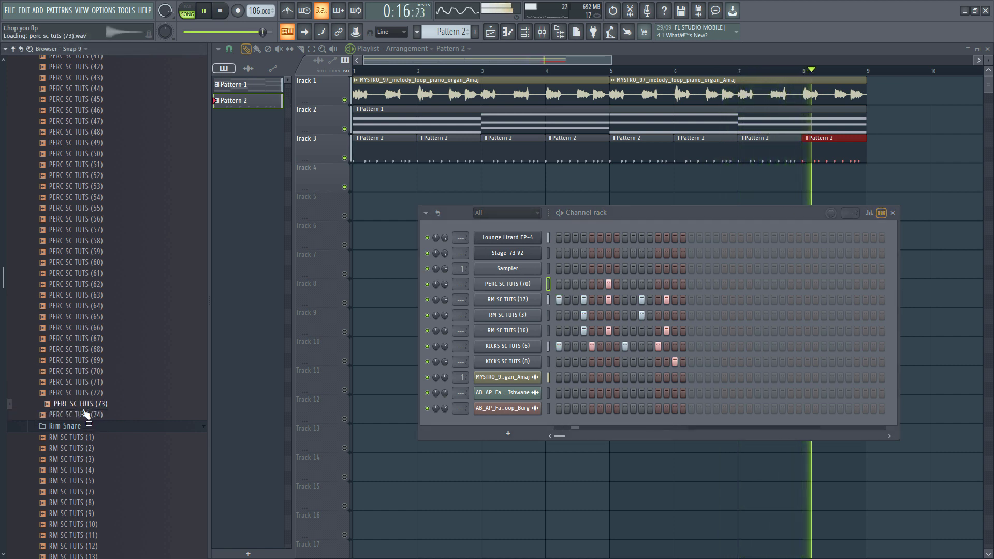
left_click(86, 397)
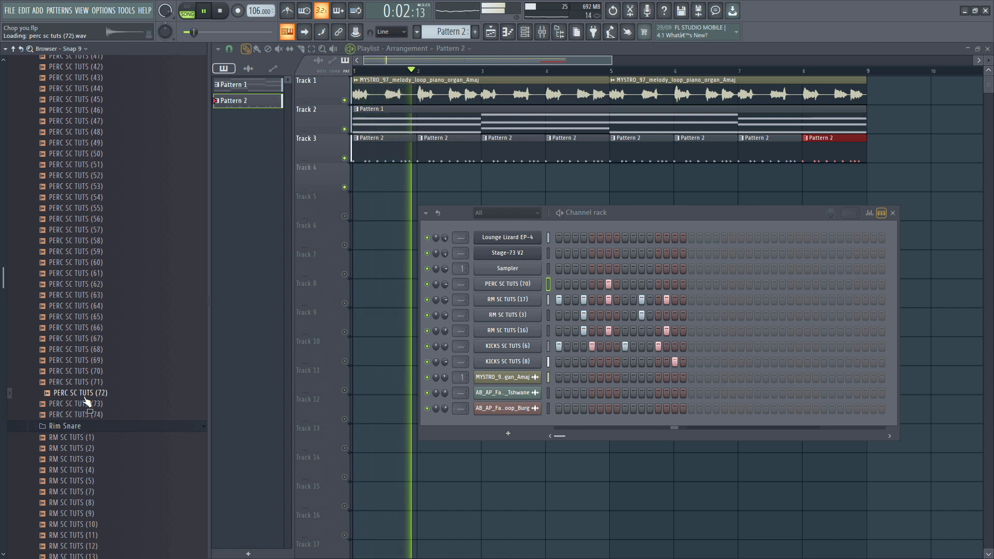
scroll(83, 402, "down", 2)
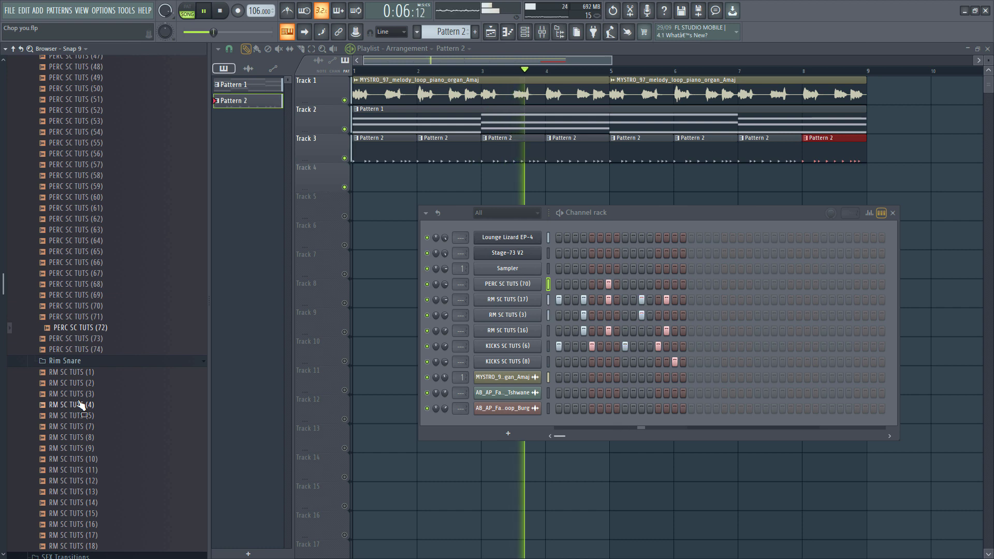
- Stop playback and lower the volume of the RM SC TUTS (17) channel
left_click(547, 302)
key("space")
left_click_drag(445, 300, 445, 311)
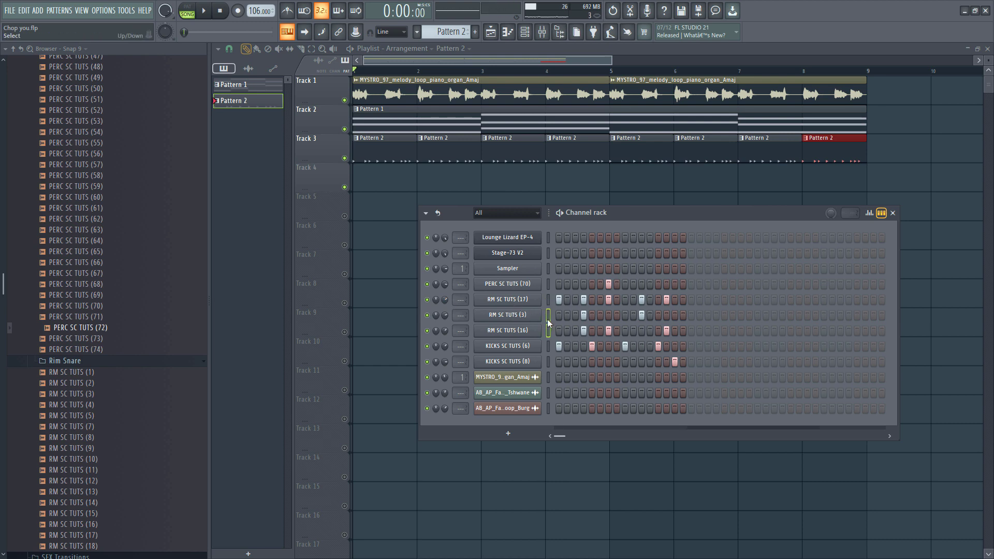
- Route the selected rim-snare channels to mixer insert 3
left_click(541, 34)
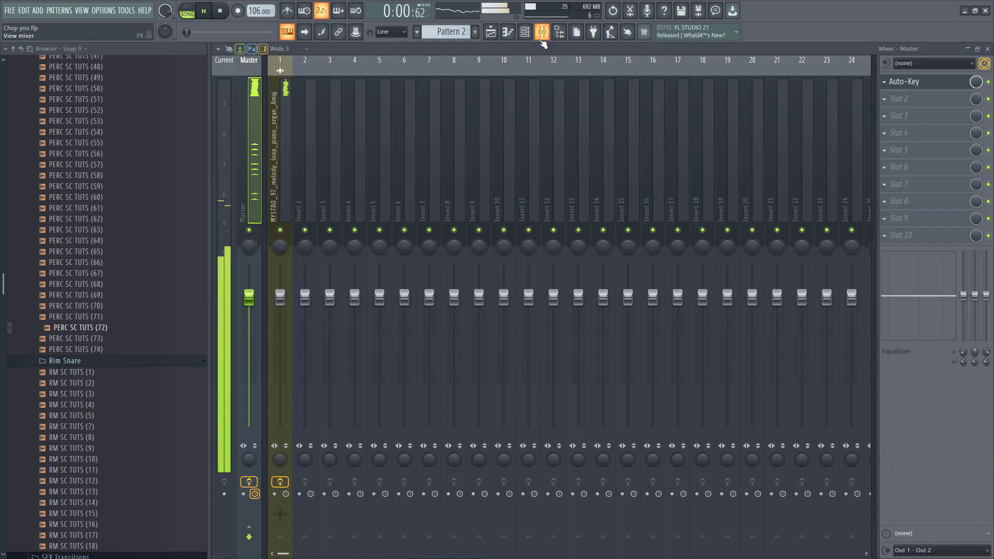
left_click(340, 188)
key("ctrl+l")
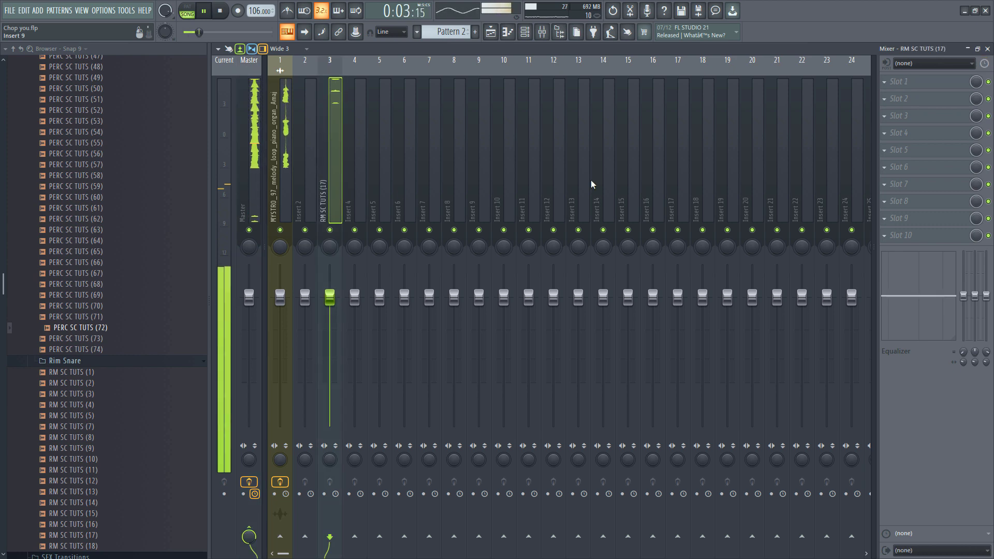
- Load Fruity Parametric EQ 2 in slot 1 of the rim-snare insert with the 20Hz + 18kHz cut preset
left_click(915, 93)
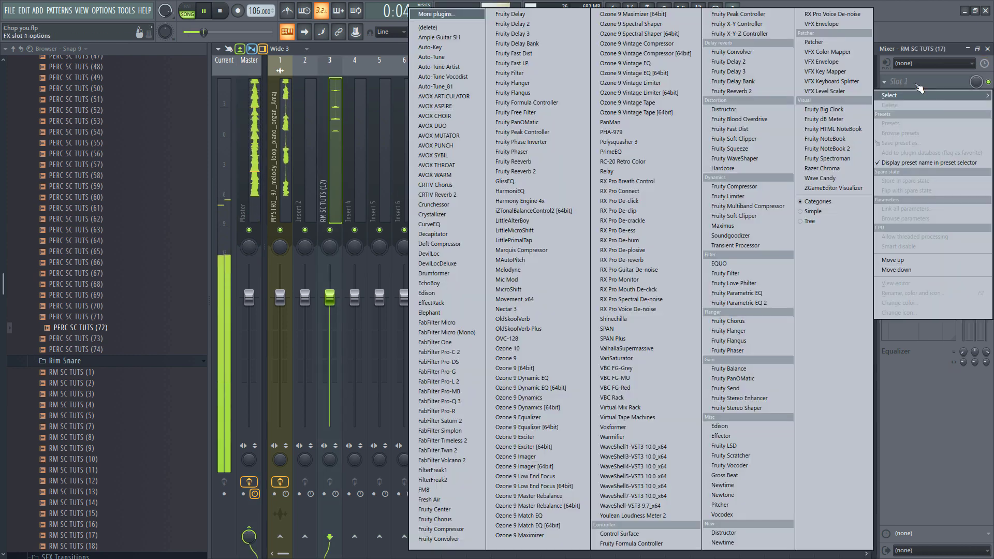
left_click(758, 302)
left_click(496, 98)
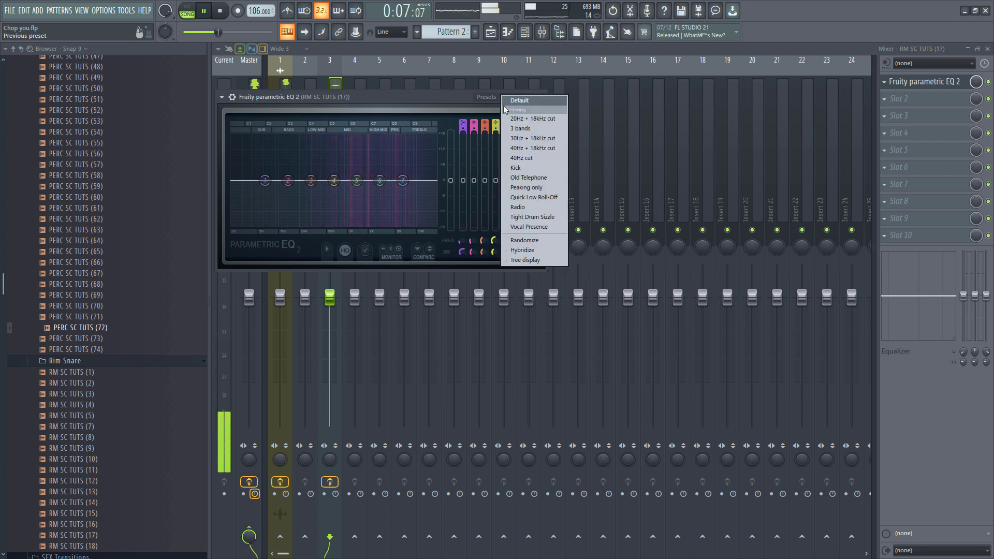
left_click(532, 118)
- Raise the EQ's low cut into the bass range, nudge the high cut slightly lower, and close the equalizer
left_click_drag(422, 180, 418, 180)
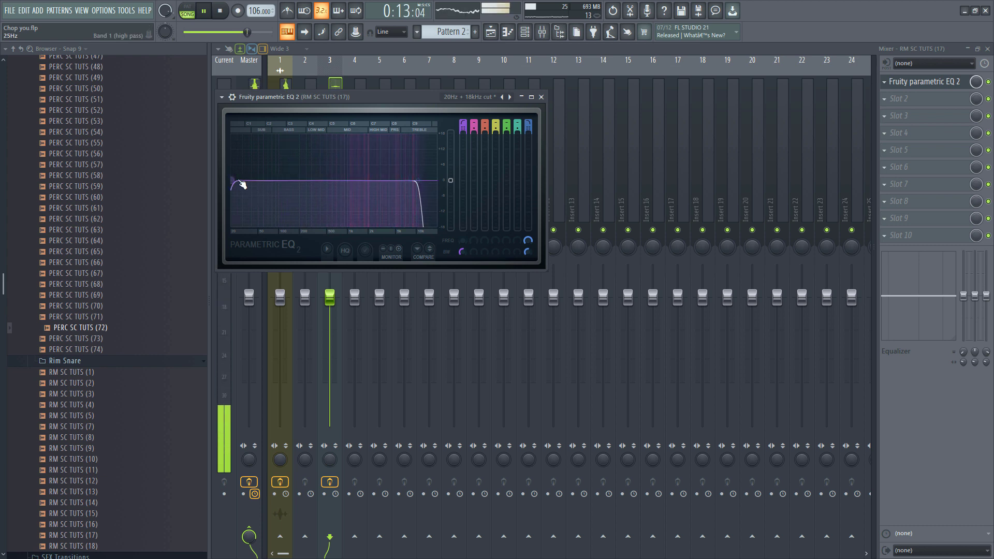
left_click_drag(232, 181, 282, 180)
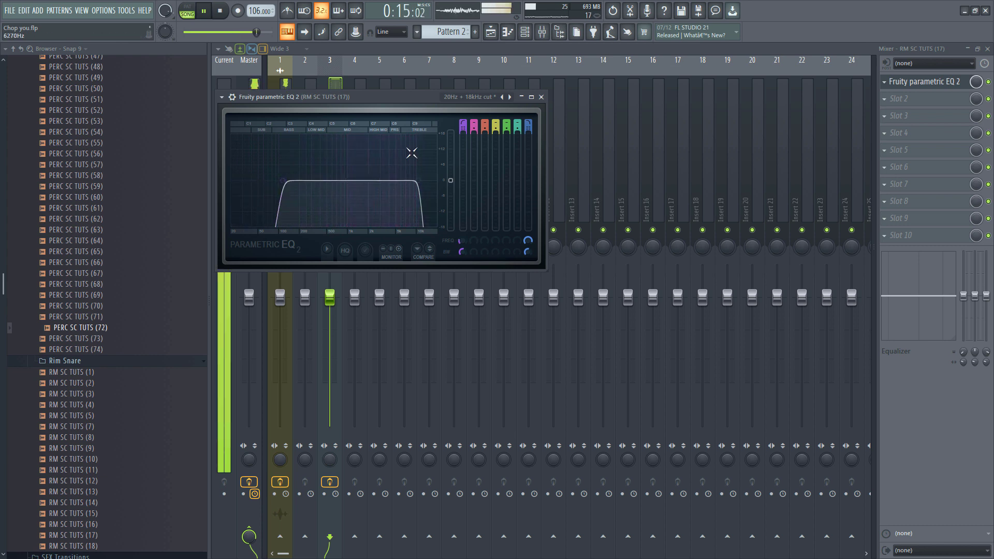
left_click(542, 97)
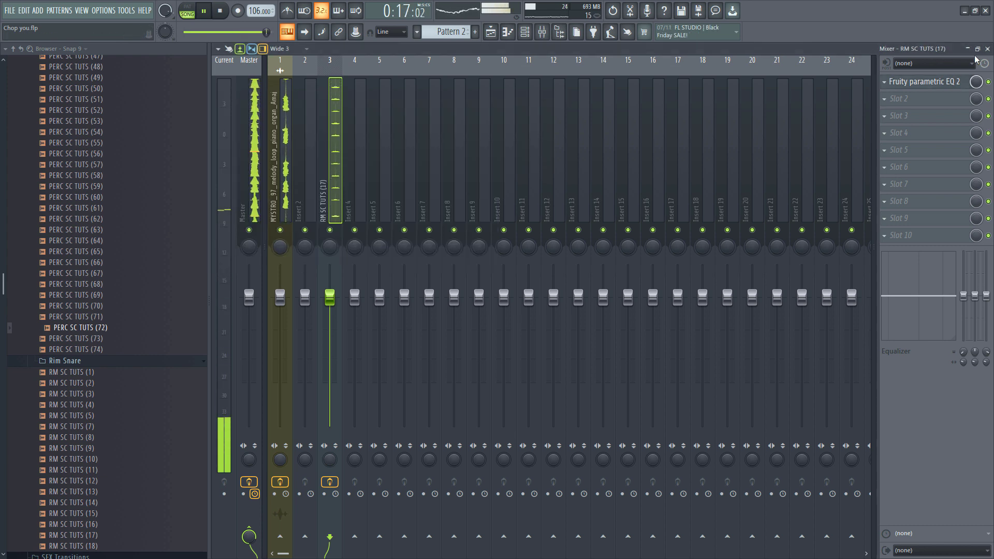
- Close the mixer and browse the sample pack past the Rim Snare folder to the SHAKER LOOPS samples
left_click(987, 48)
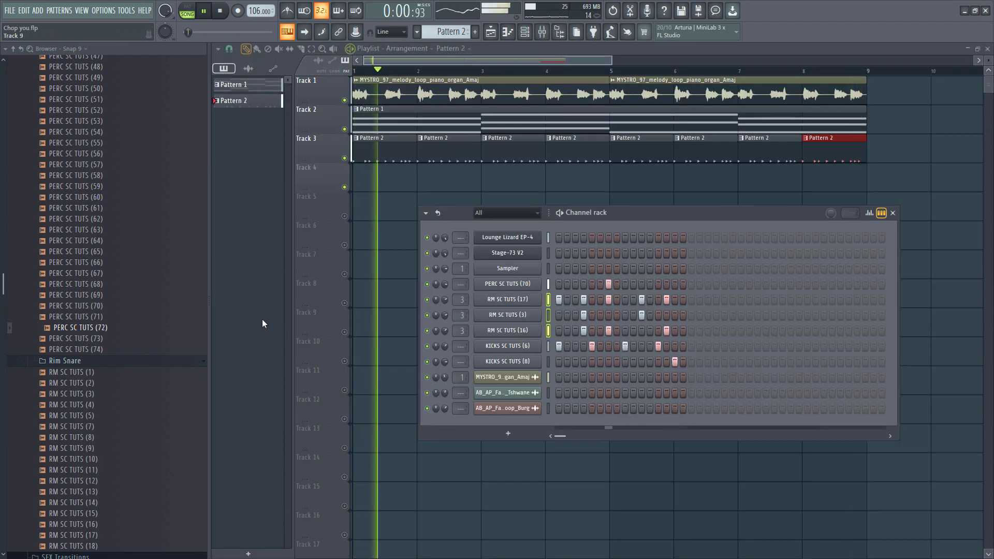
scroll(67, 416, "down", 4)
scroll(94, 424, "up", 4)
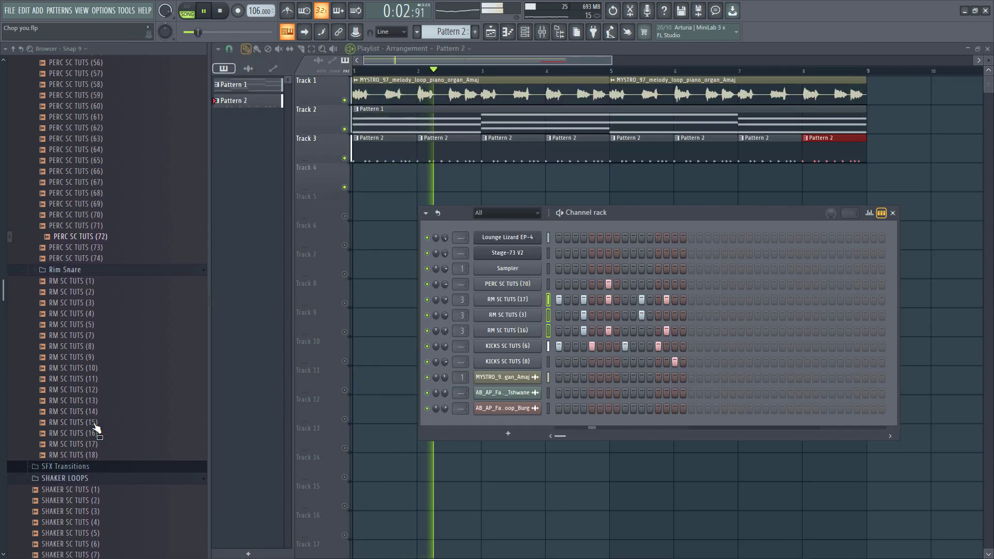
scroll(94, 422, "down", 4)
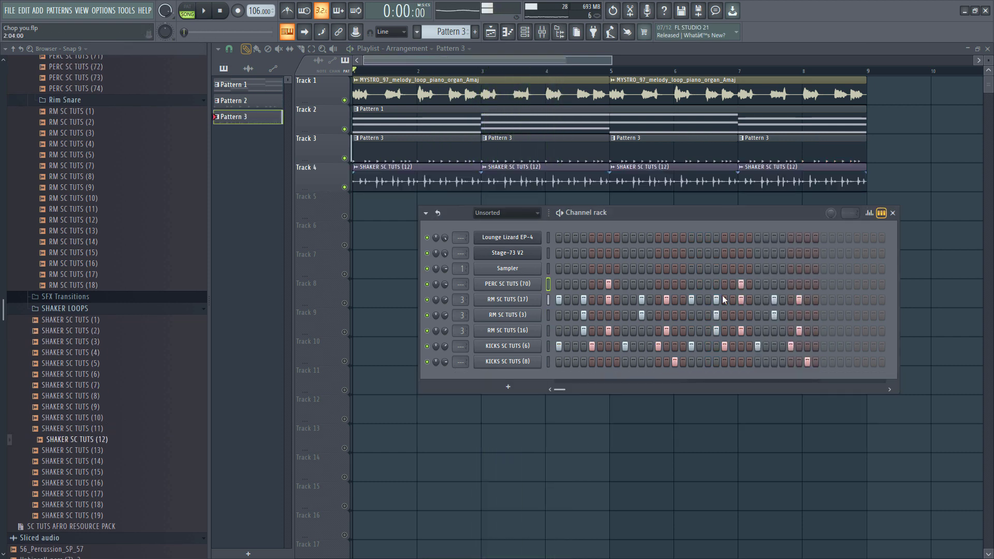
- Add a PERC SC TUTS (70) hit on step 27 of Pattern 3, close the channel rack and save the project
left_click(774, 284)
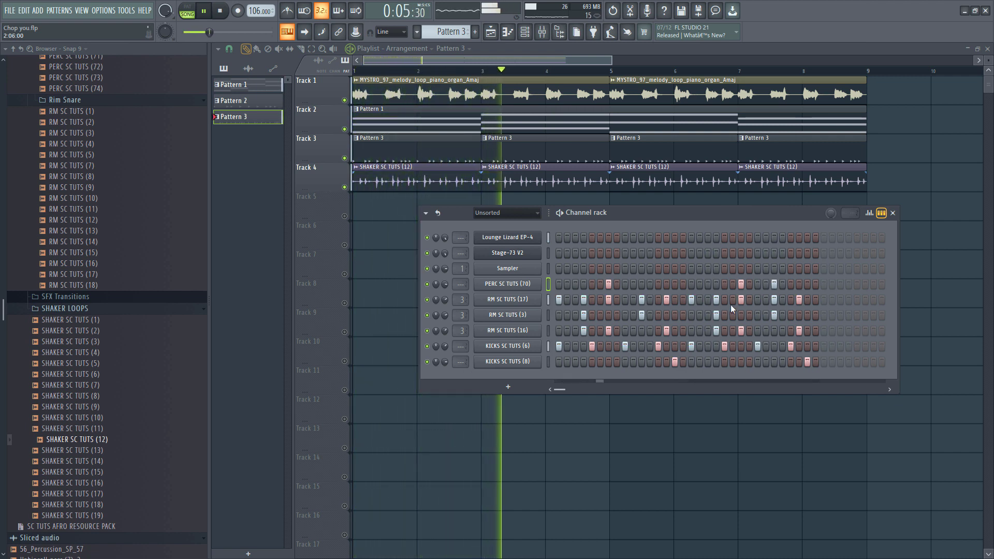
key("F6")
key("ctrl+s")
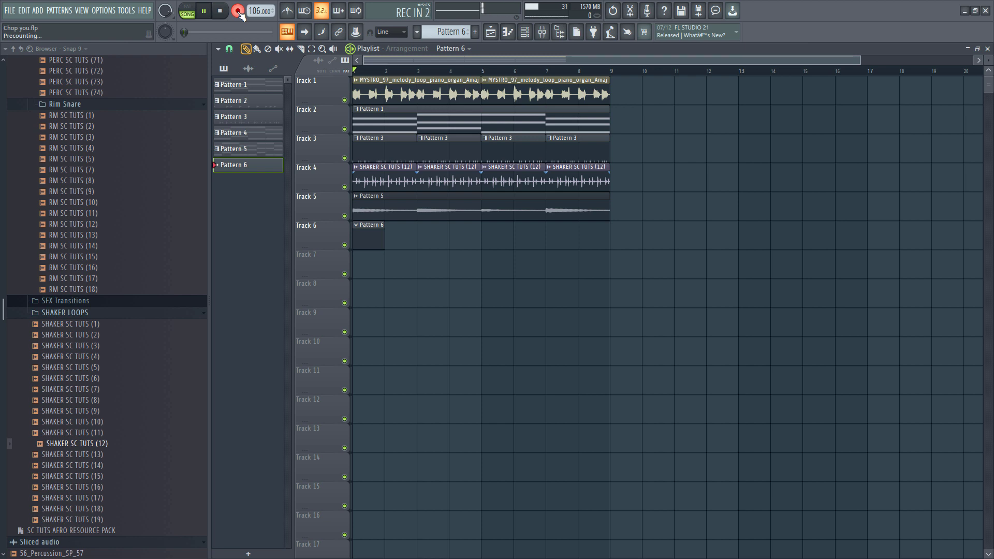
- Transpose the two C6 notes in Pattern 6's Ample Guitar SH chords down an octave and save the project
key("space")
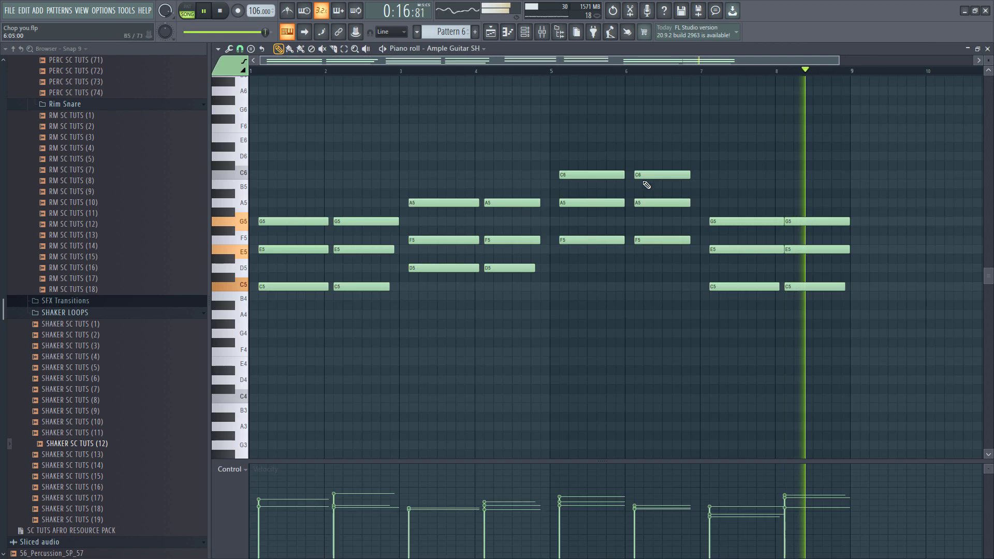
left_click_drag(584, 167, 653, 177)
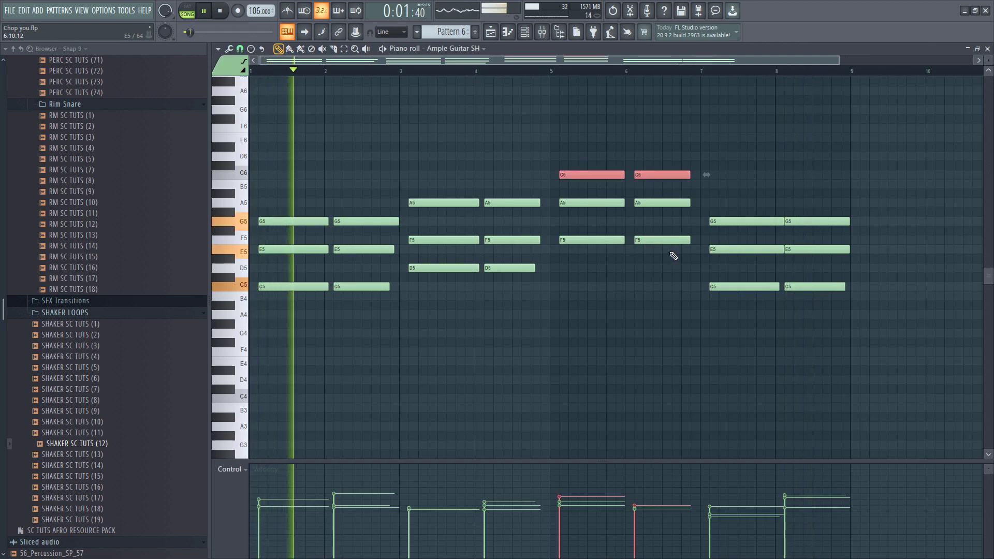
key("ctrl+Down")
right_click(593, 348)
key("ctrl+s")
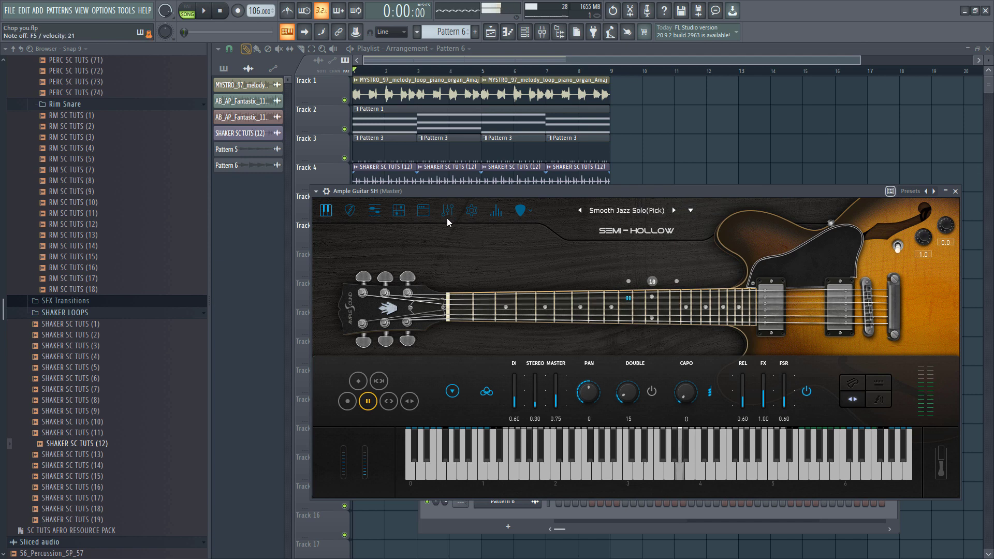
- Cycle Ample Guitar SH's amplifier through the models past Double Metal Head and 65-Twang, and show the plugin's wrapper settings
left_click(425, 214)
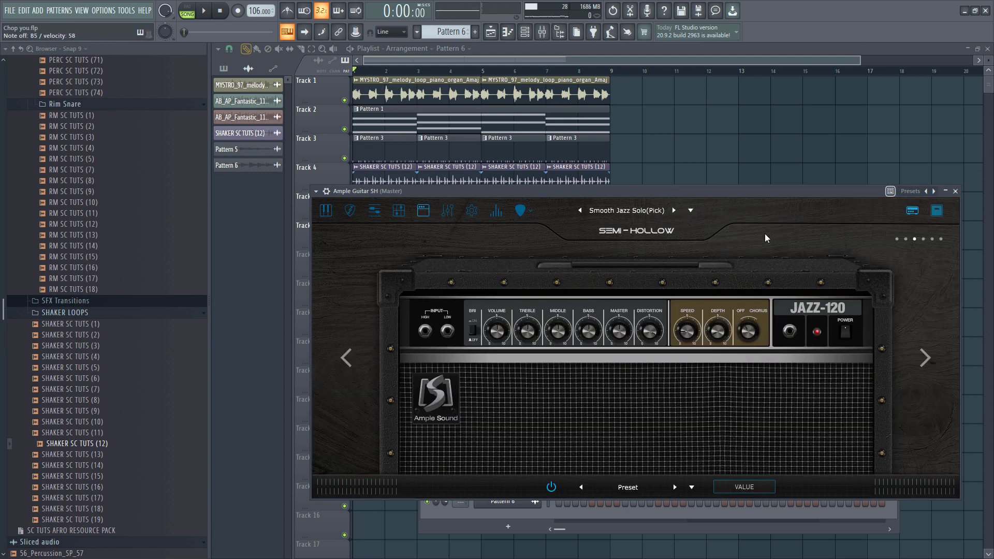
left_click(924, 366)
left_click(925, 366)
left_click(924, 365)
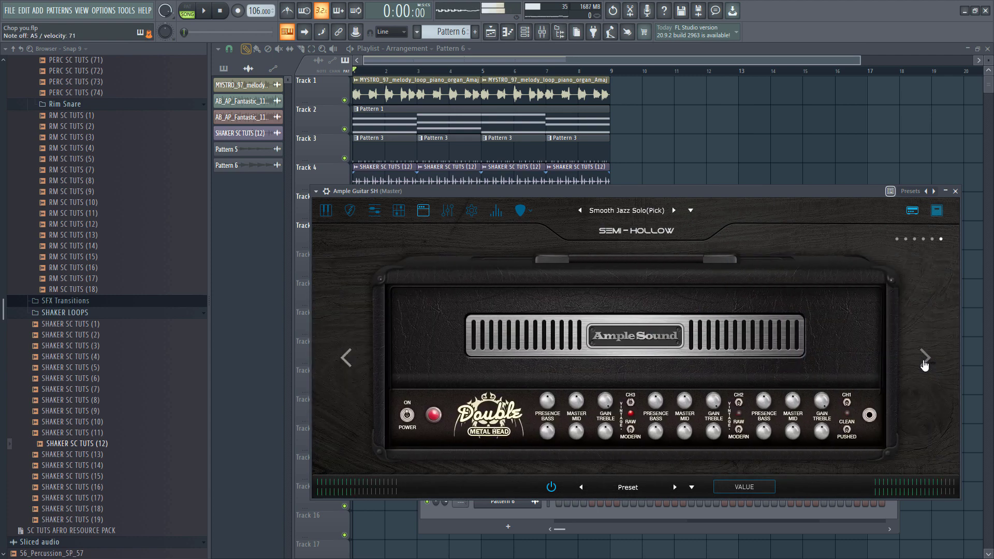
left_click(924, 365)
left_click(924, 365)
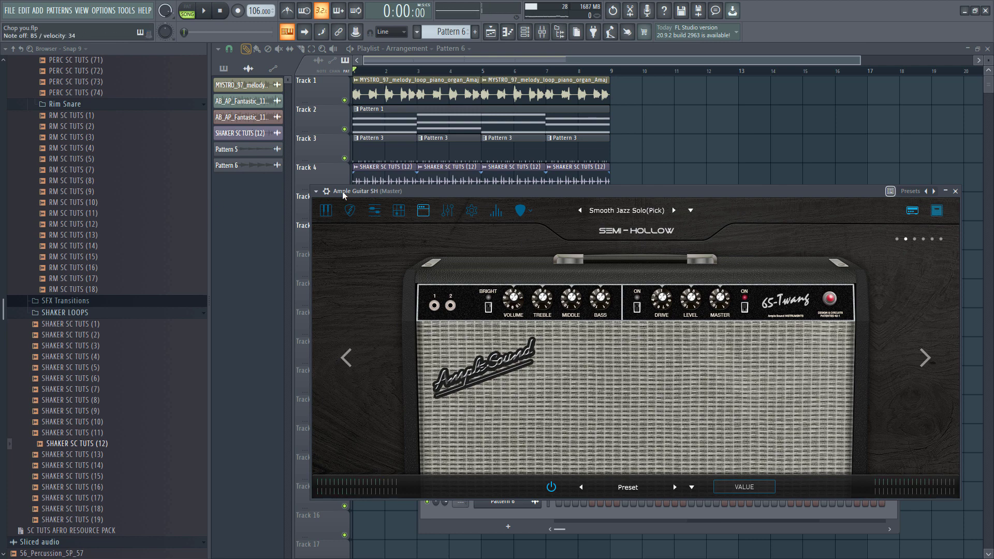
left_click(326, 191)
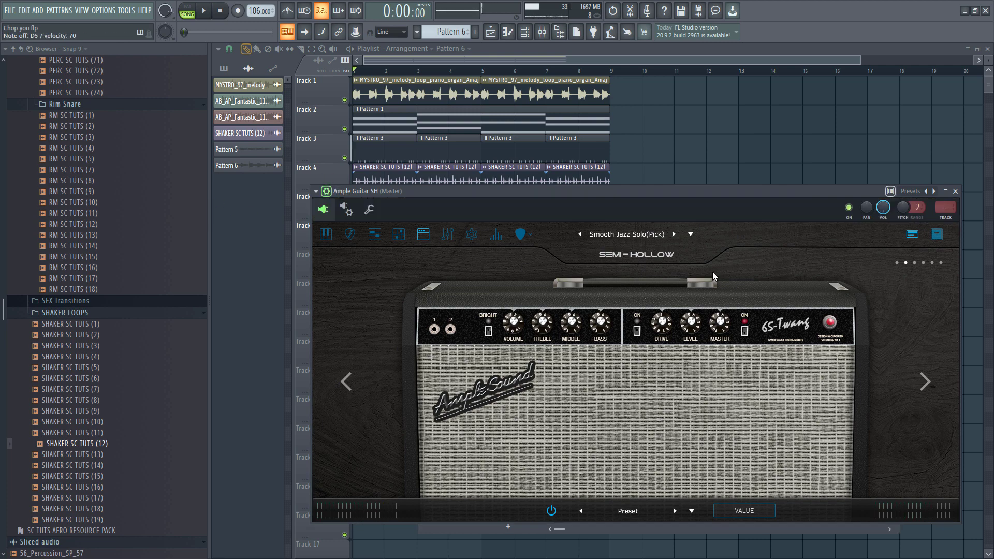
left_click(929, 386)
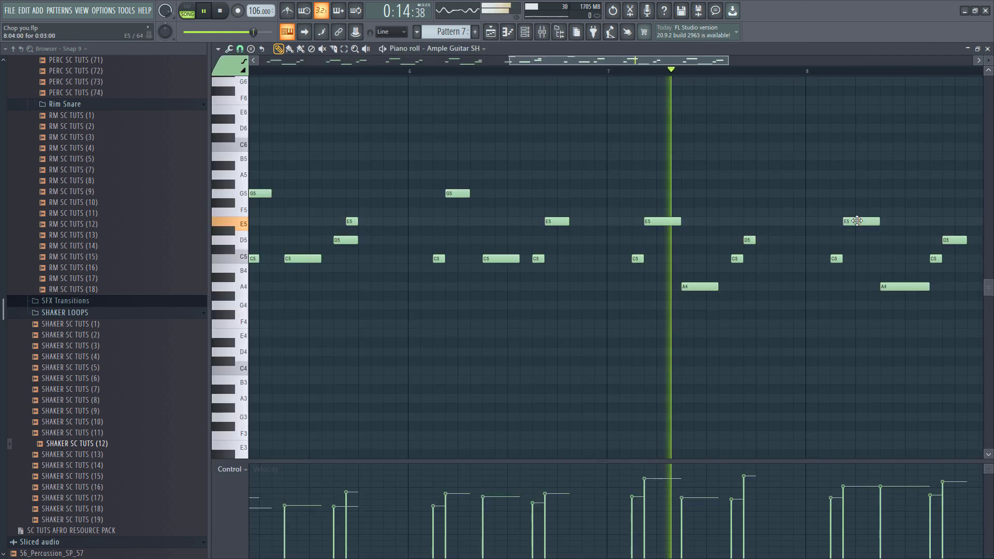
- Review the Ample Guitar SH melody in Pattern 7 and shorten the last D5 note of bar 2 to match bar 1
scroll(924, 265, "up", 1)
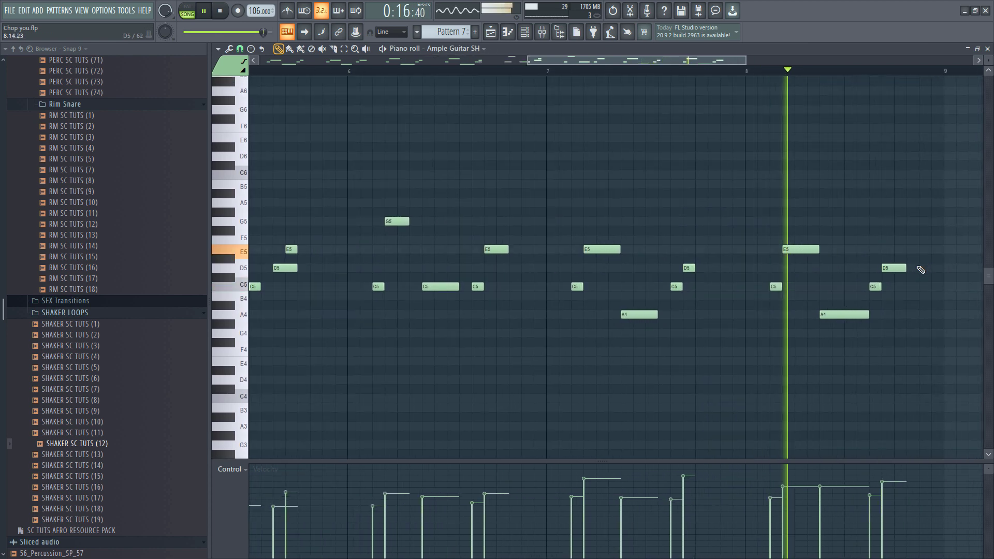
scroll(887, 287, "down", 2)
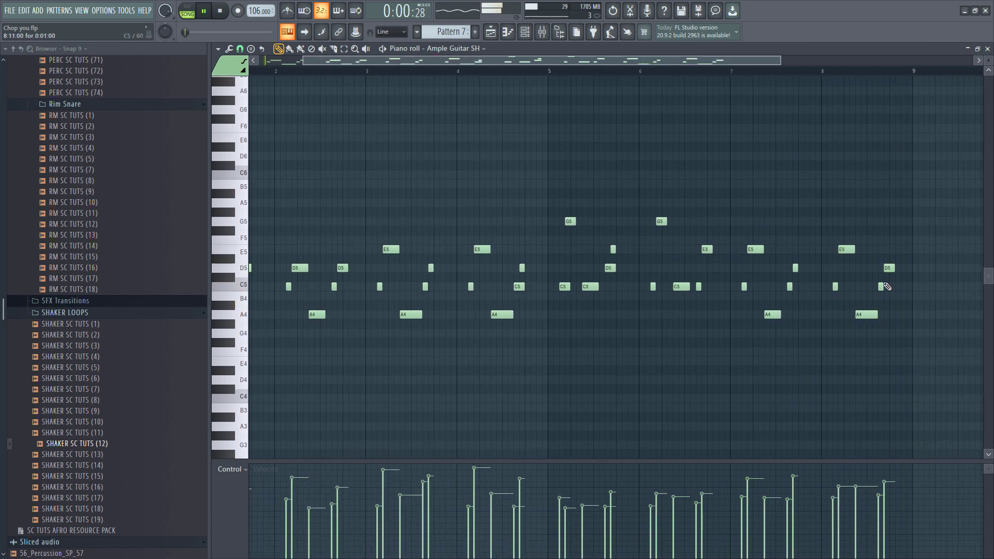
scroll(543, 288, "down", 2)
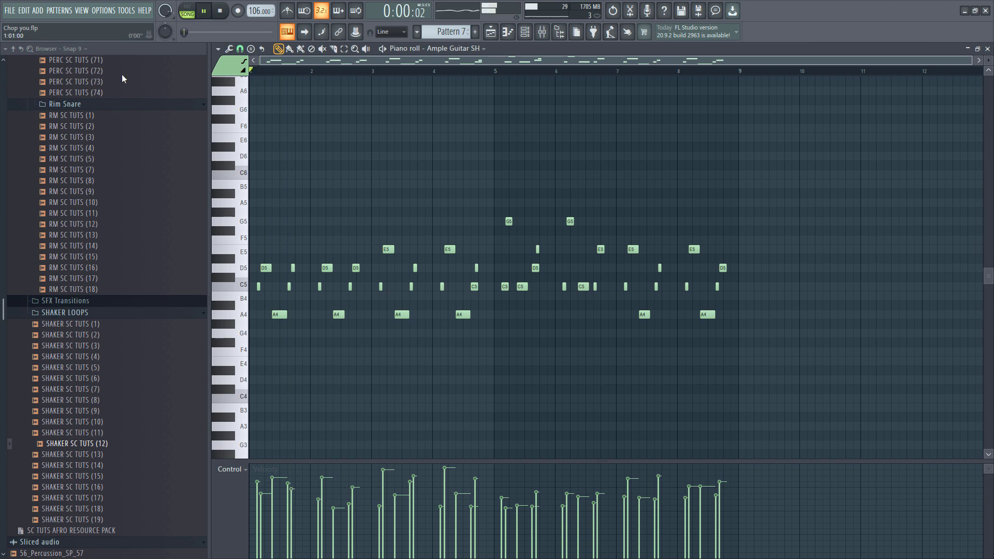
scroll(297, 329, "up", 4)
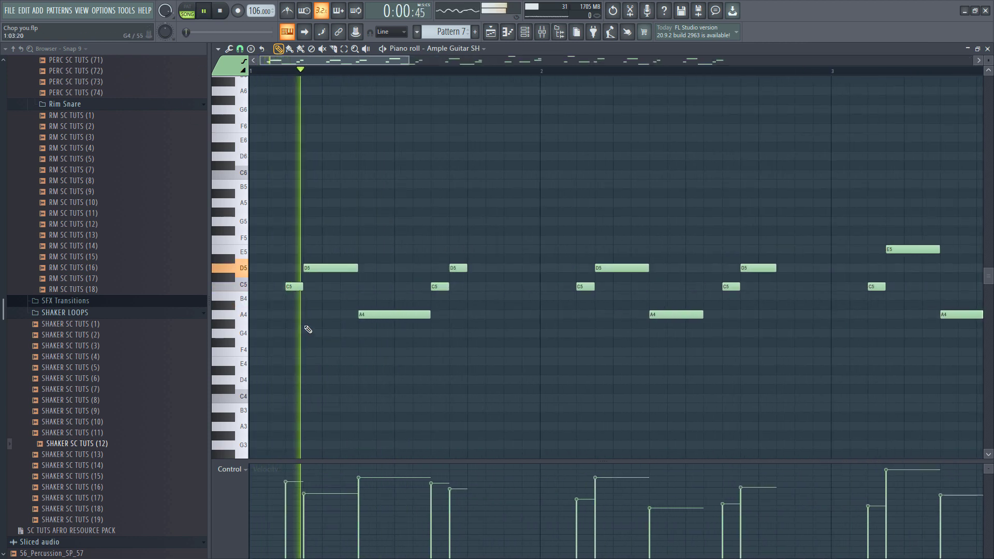
key("space")
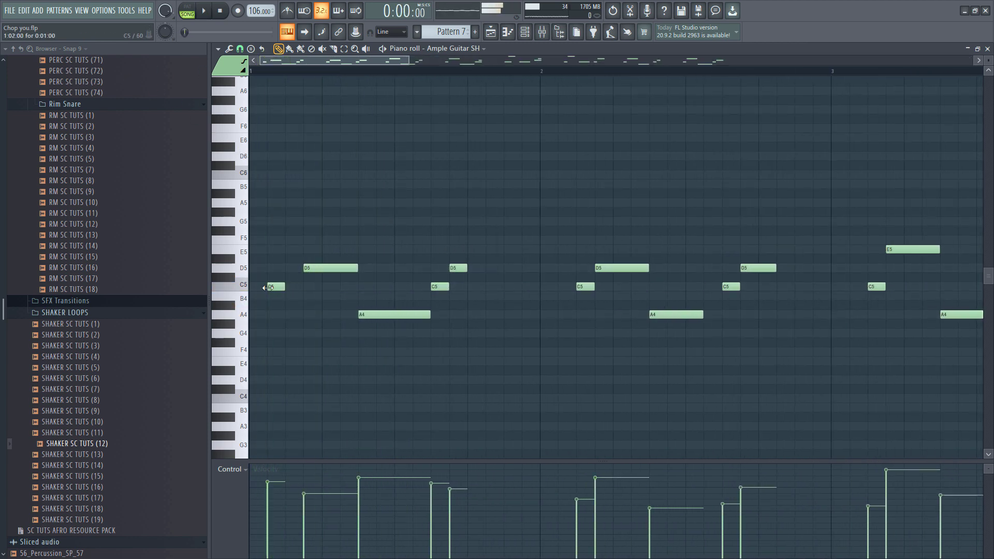
scroll(288, 289, "down", 2)
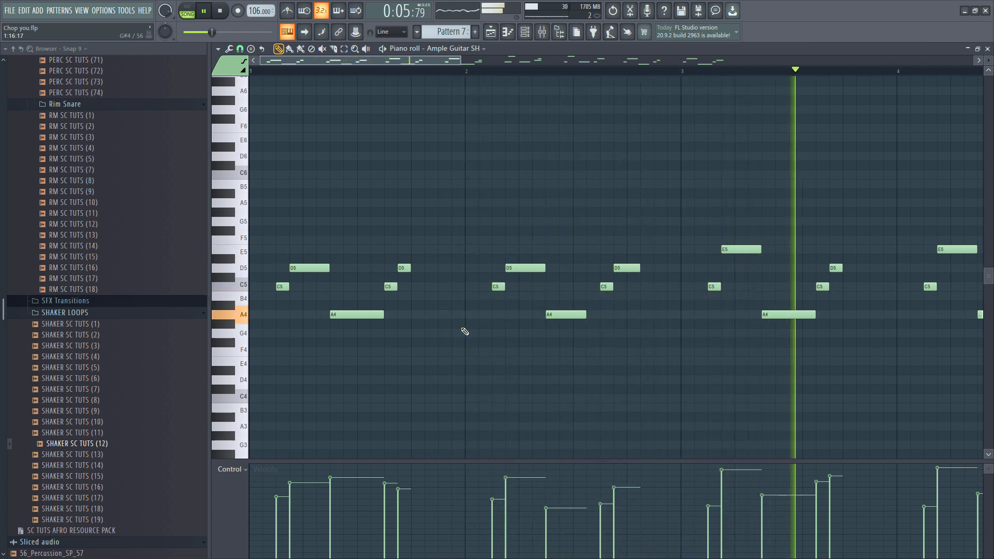
left_click_drag(639, 268, 628, 273)
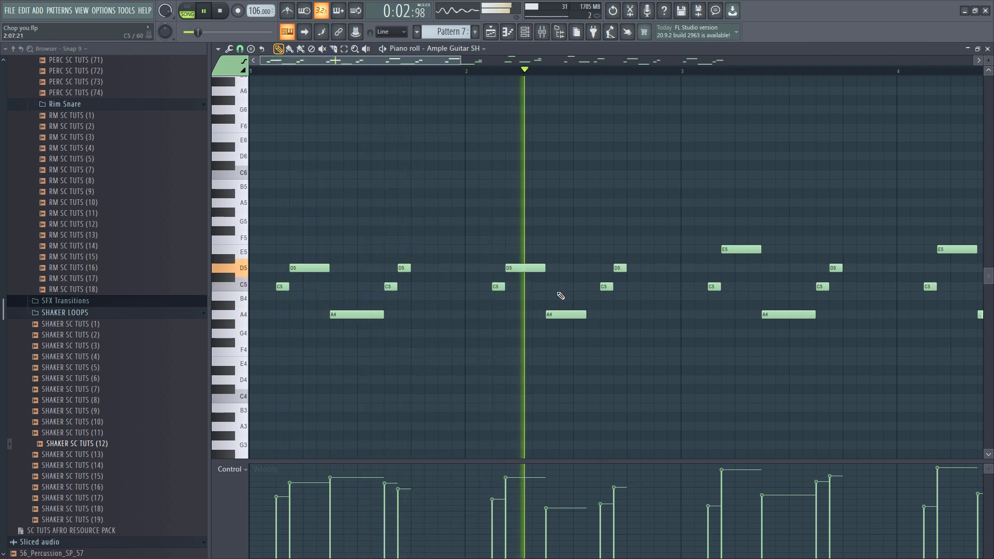
key("space")
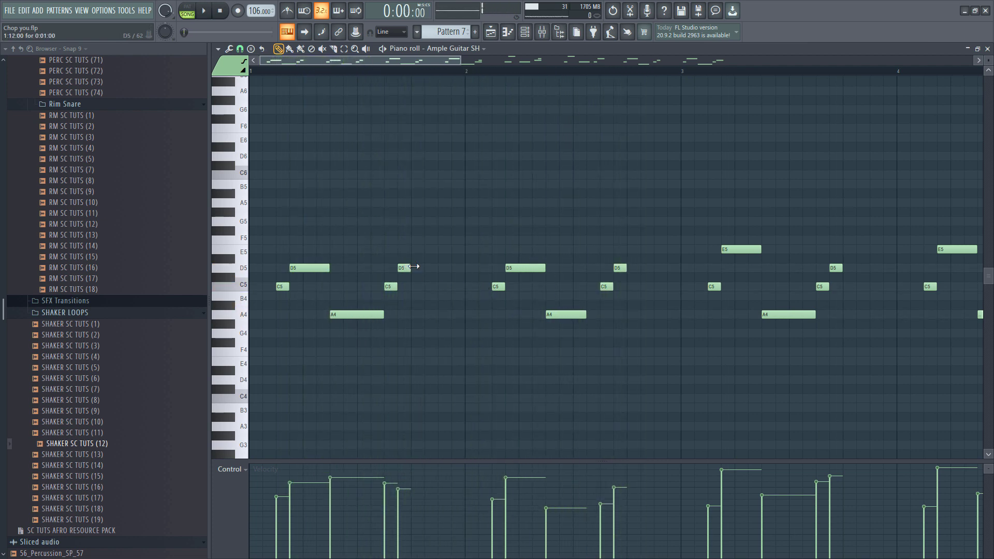
- Try extending the last D5 notes of bars 1 and 2 to the bar ends, and shorten them back
key("space")
left_click_drag(626, 268, 680, 268)
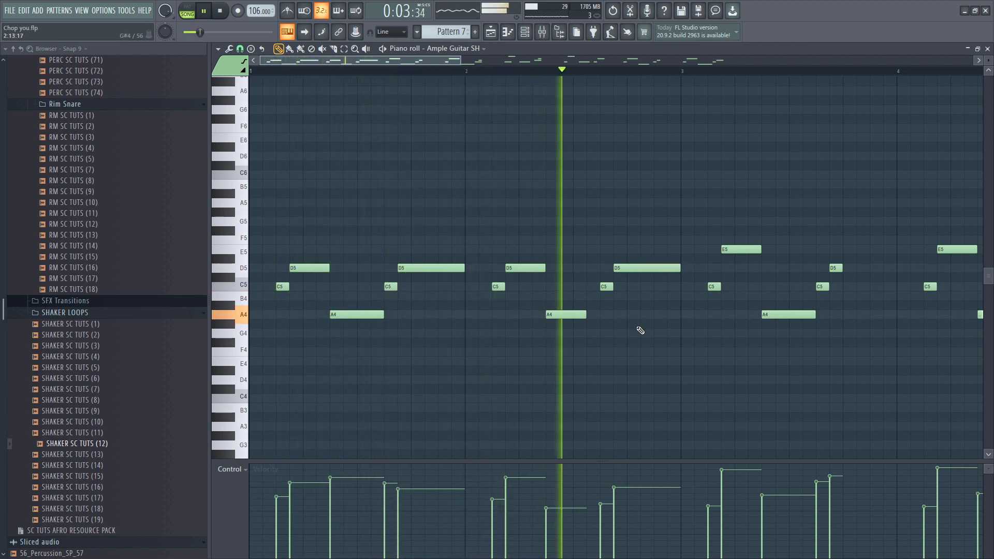
scroll(634, 328, "down", 2)
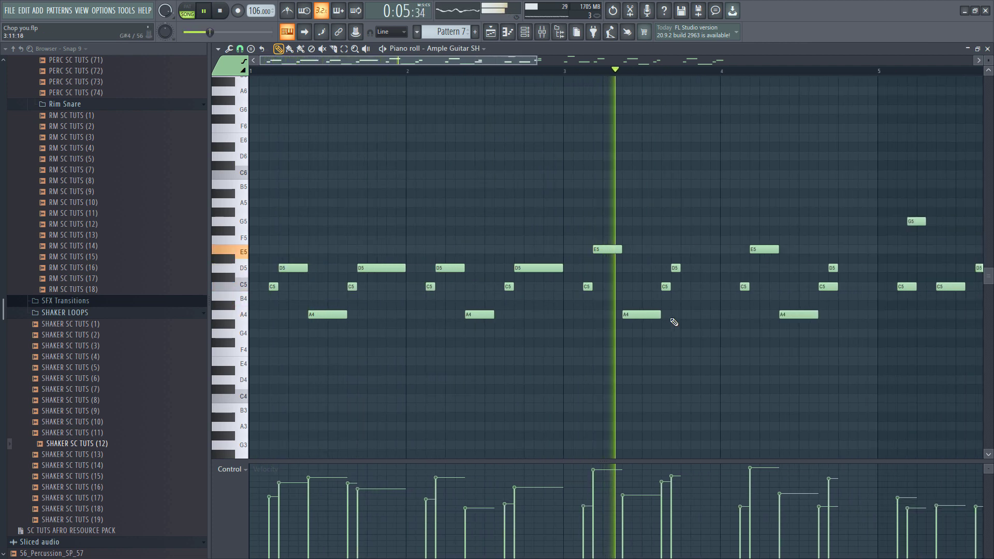
left_click_drag(562, 268, 531, 272)
left_click_drag(404, 268, 366, 268)
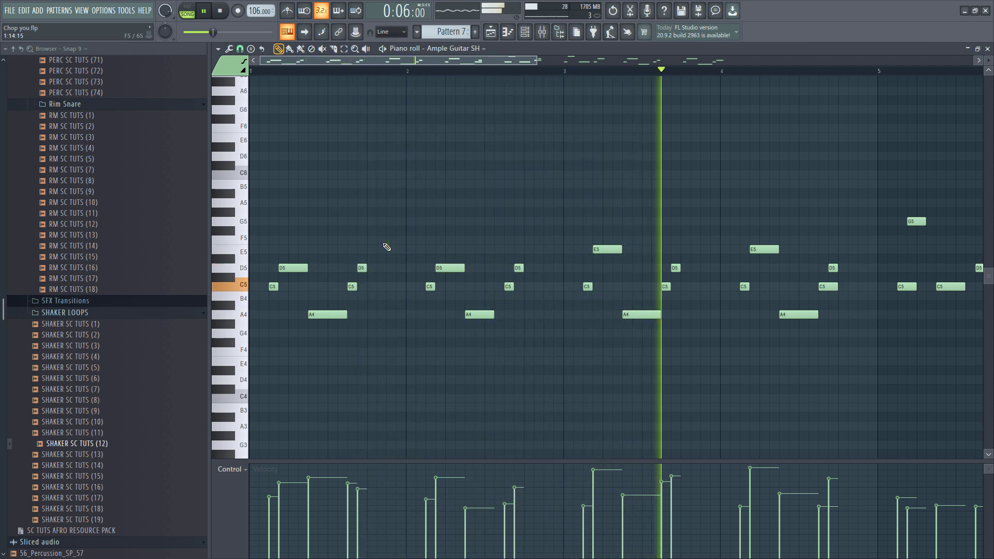
- Show the playlist, unmute Tracks 1 and 2, and remove the Pattern 1 clip from Track 2
scroll(410, 186, "down", 3)
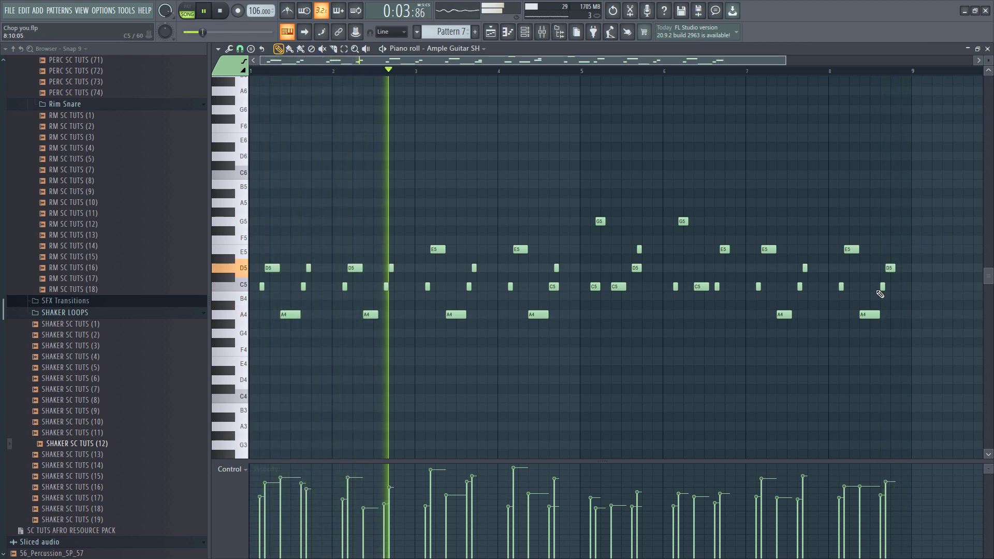
left_click(490, 32)
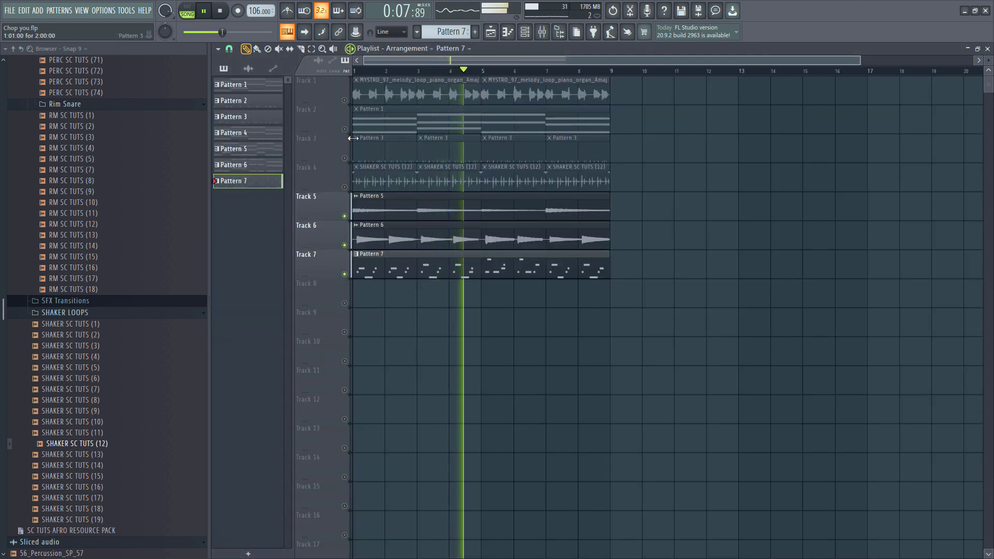
left_click(345, 100)
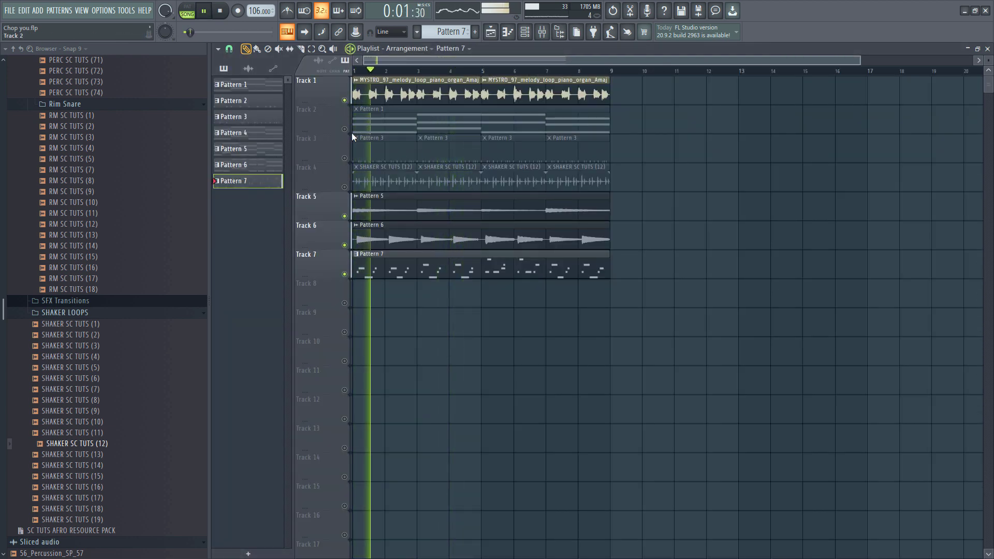
left_click(345, 129)
right_click(375, 128)
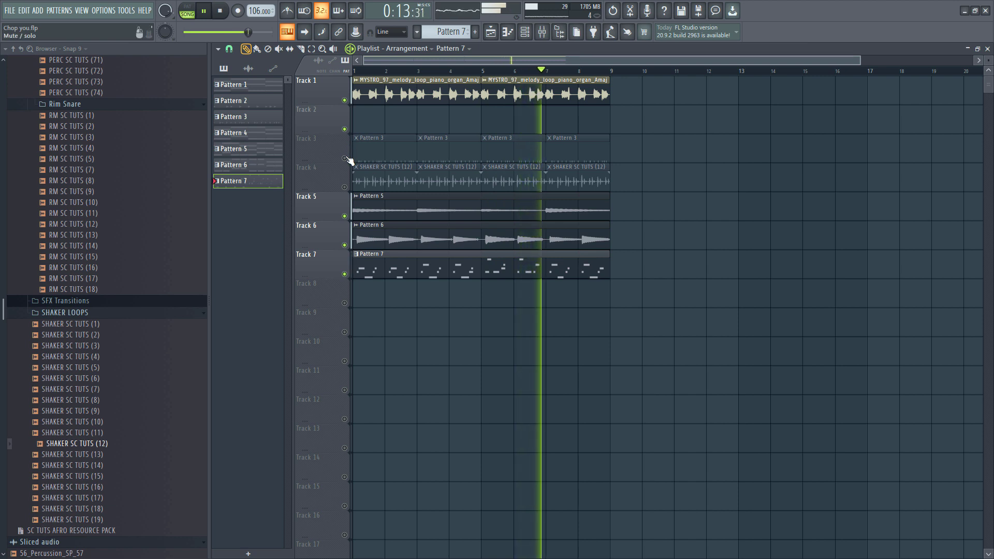
- Unmute the shaker loop on Track 4 and the drum pattern on Track 3, and stop playback
left_click(353, 185)
left_click(345, 187)
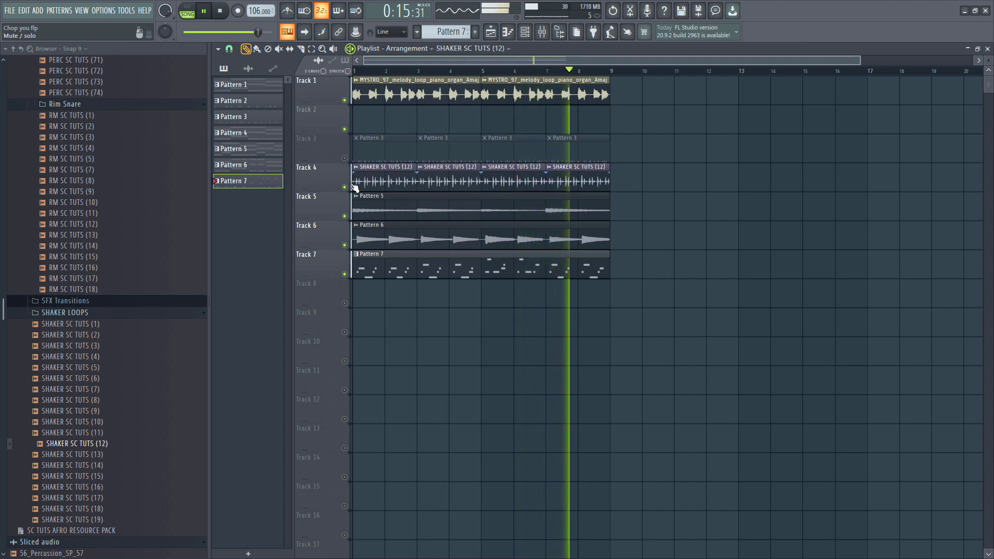
left_click(345, 158)
key("space")
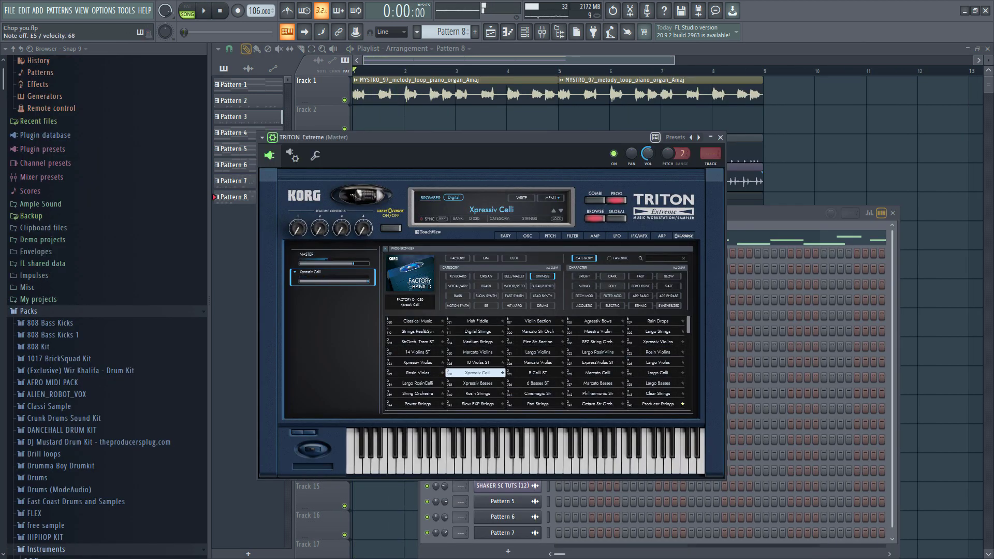
- Create a new Pattern 9, place it at the start of Track 8 in the playlist, and stop playback
key("space")
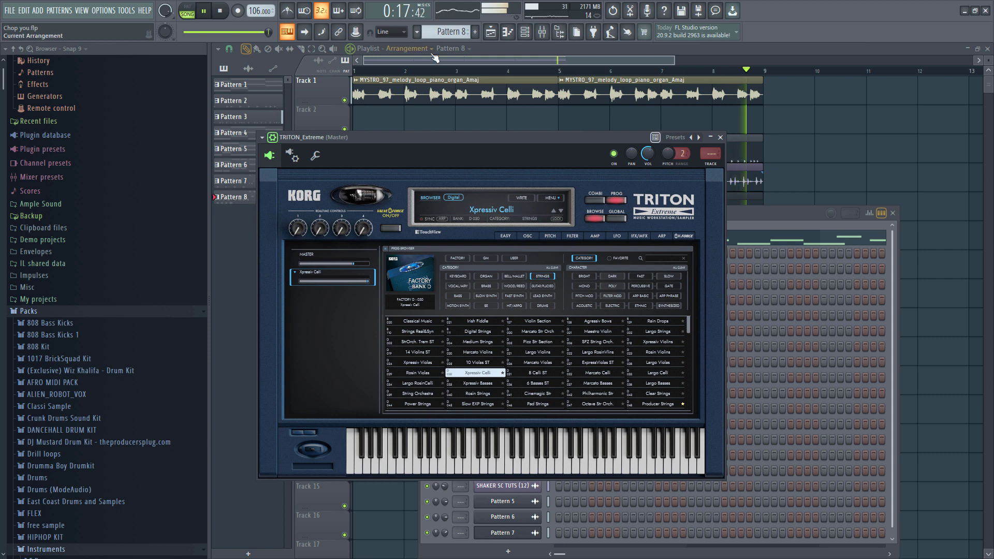
left_click(409, 61)
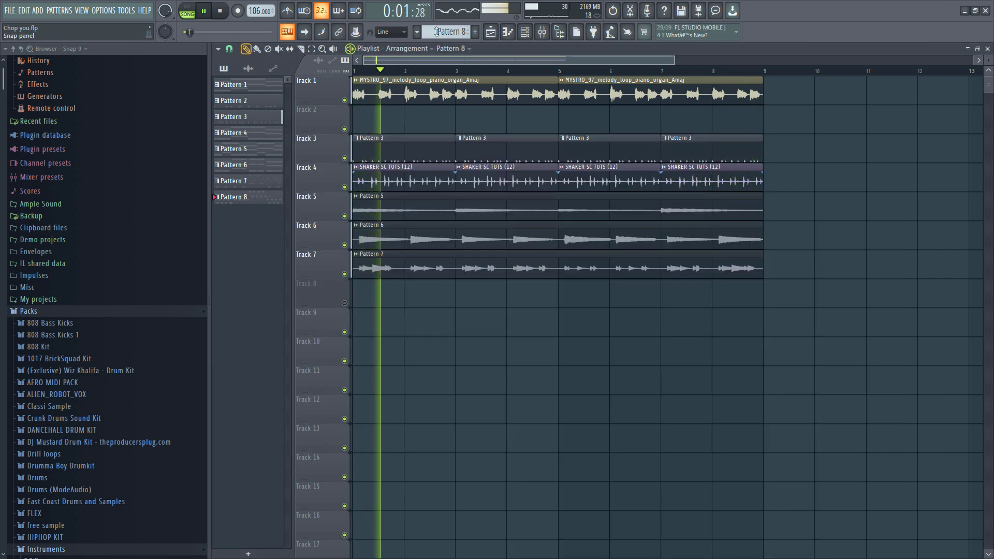
scroll(447, 29, "down", 1)
right_click(447, 26)
left_click(497, 32)
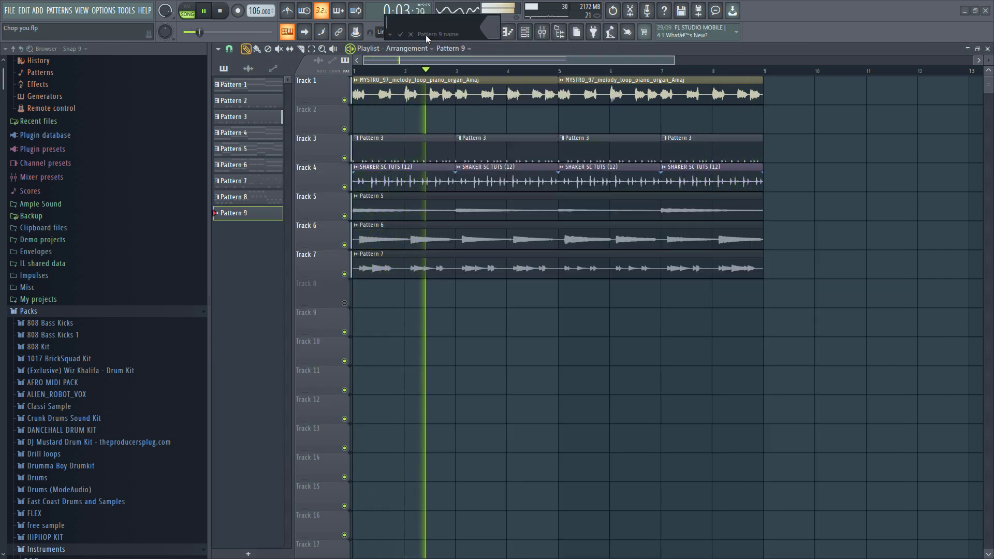
left_click(401, 34)
left_click(356, 288)
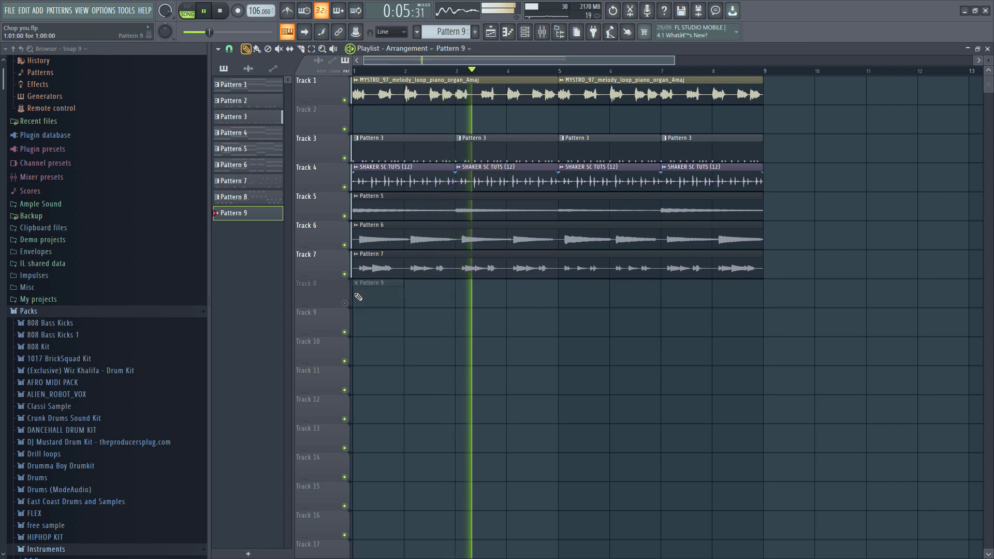
left_click(223, 12)
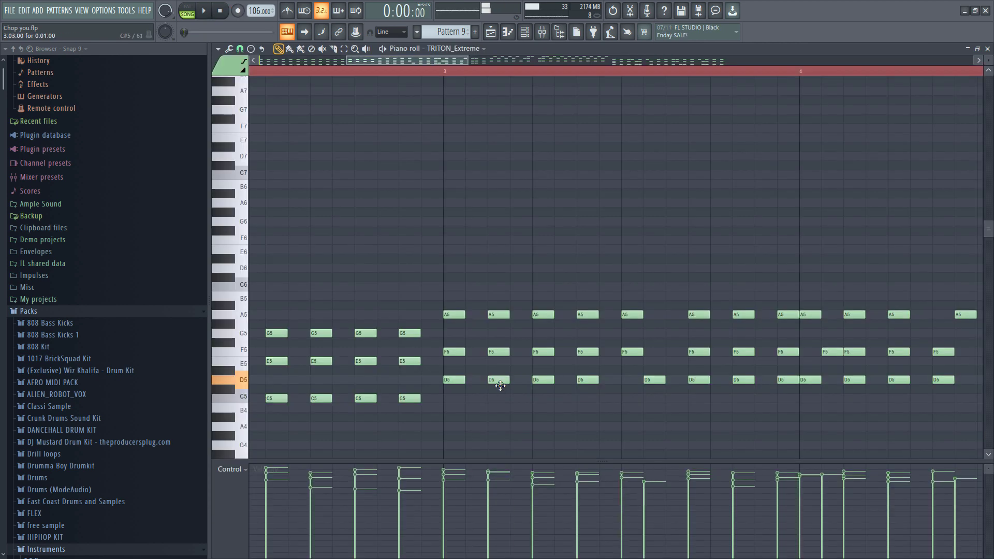
- Start playback and shift the unevenly spaced D5, F5 and A5 chord notes from bar 3 onward into an even rhythm
key("space")
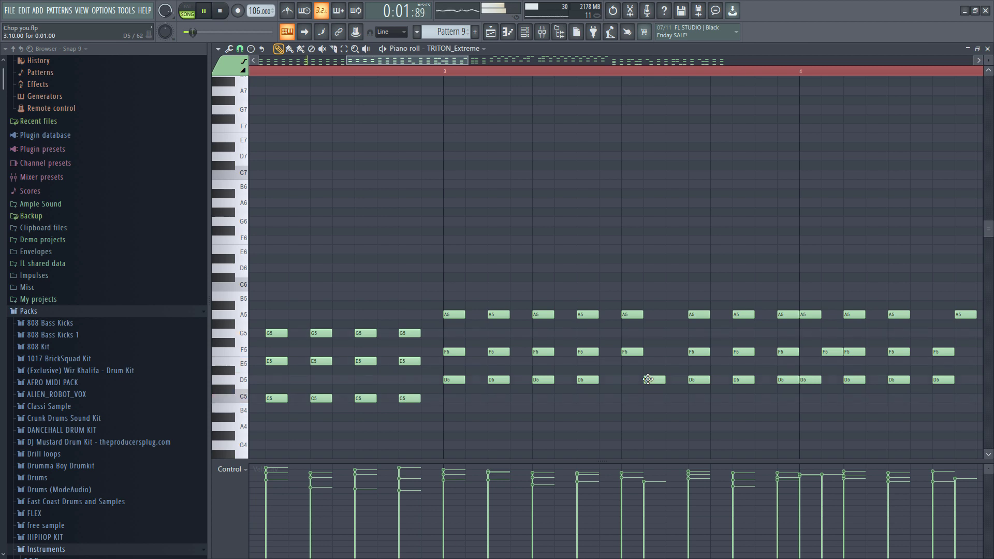
left_click_drag(682, 303, 666, 383)
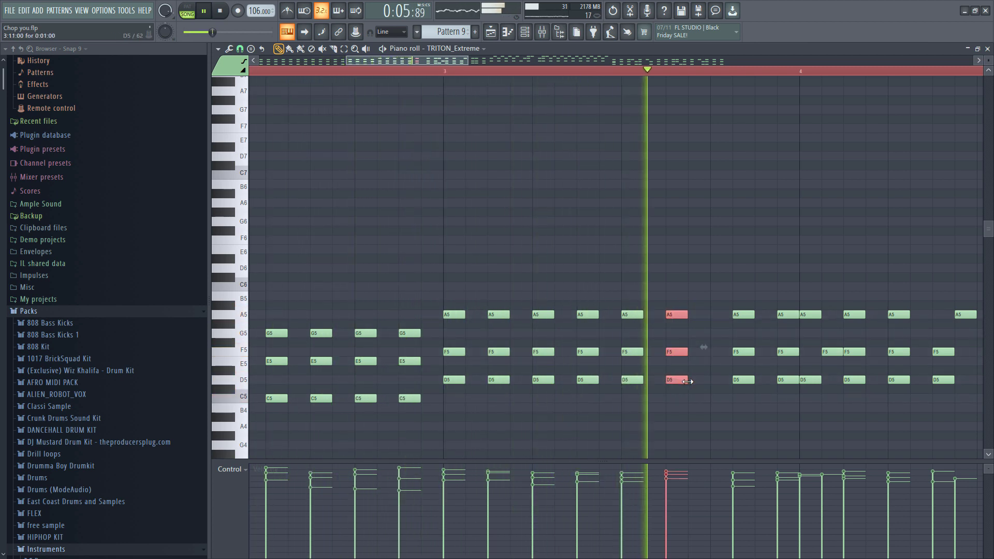
left_click_drag(729, 290, 770, 383)
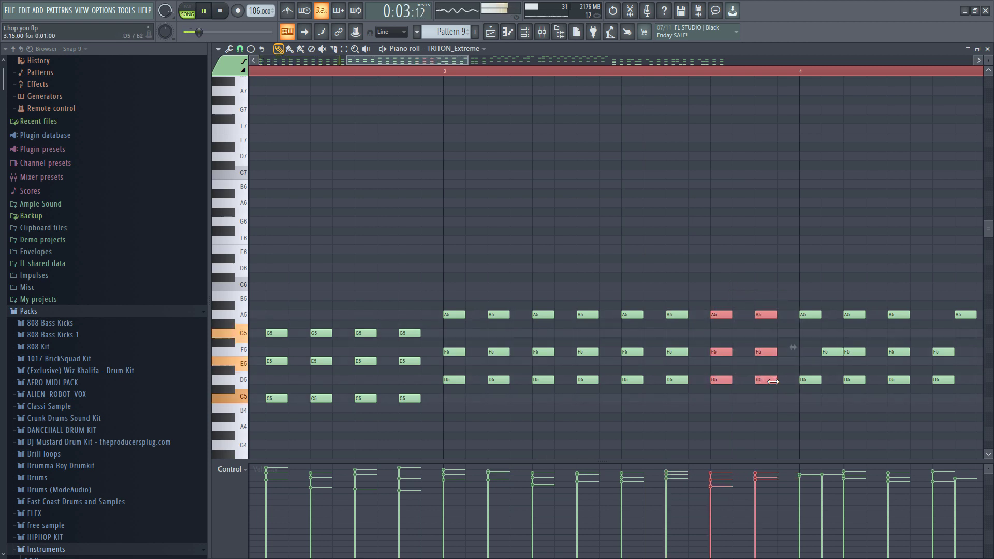
scroll(772, 382, "down", 1)
scroll(789, 383, "down", 3)
scroll(919, 368, "up", 4)
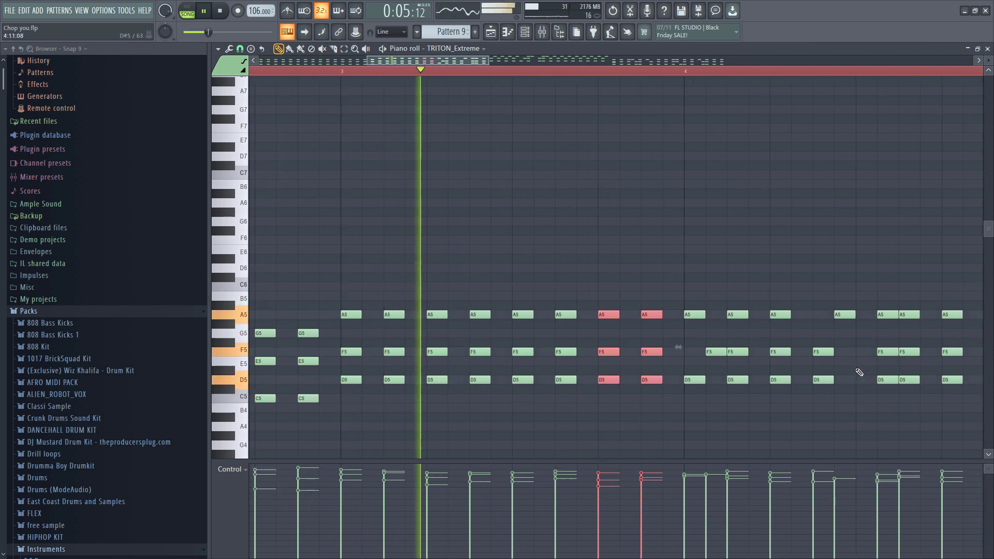
scroll(672, 395, "up", 1)
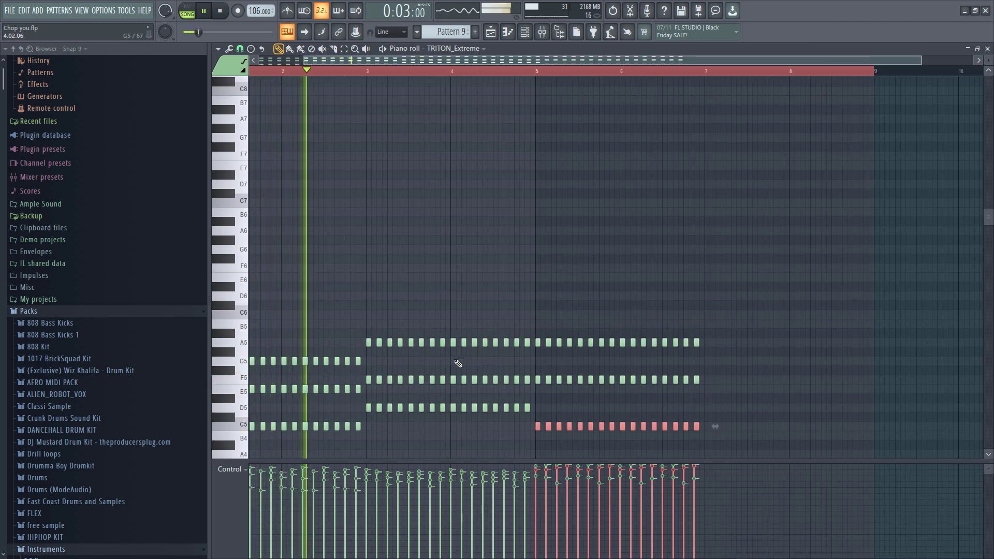
- Copy the C5, E5 and G5 chords of bars 1 and 2 to bars 7 and 8, and show the playlist
scroll(456, 363, "down", 2)
left_click_drag(391, 430, 210, 292)
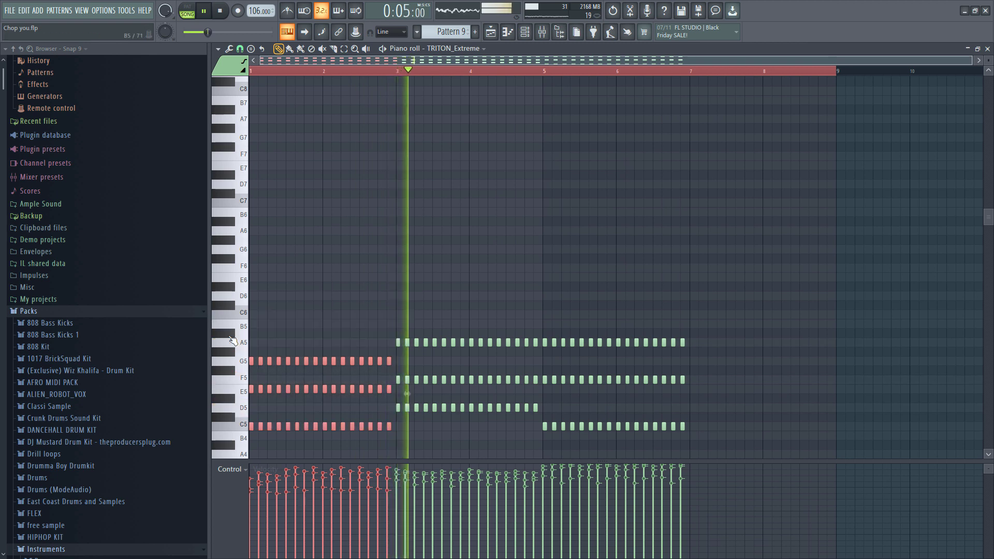
left_click_drag(252, 360, 692, 348, "shift")
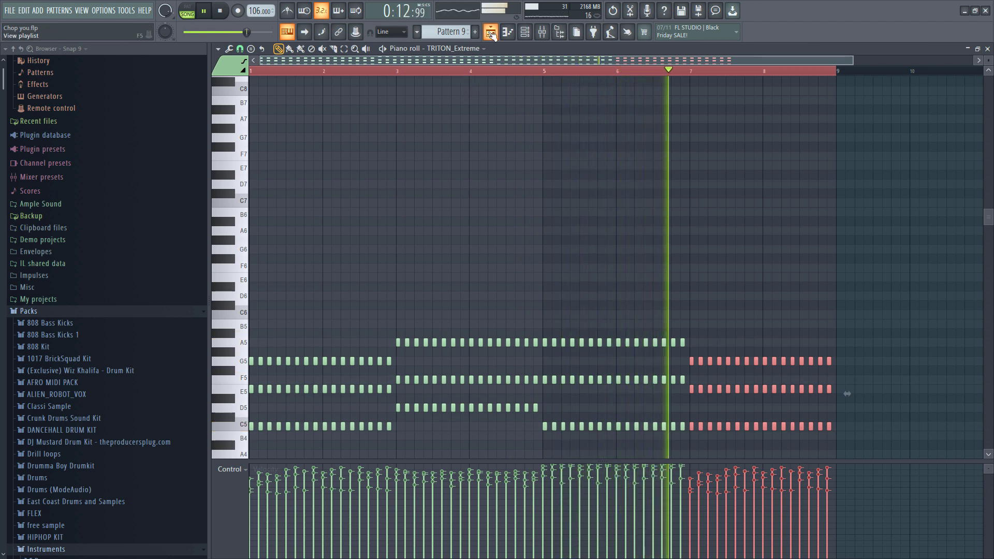
left_click(490, 34)
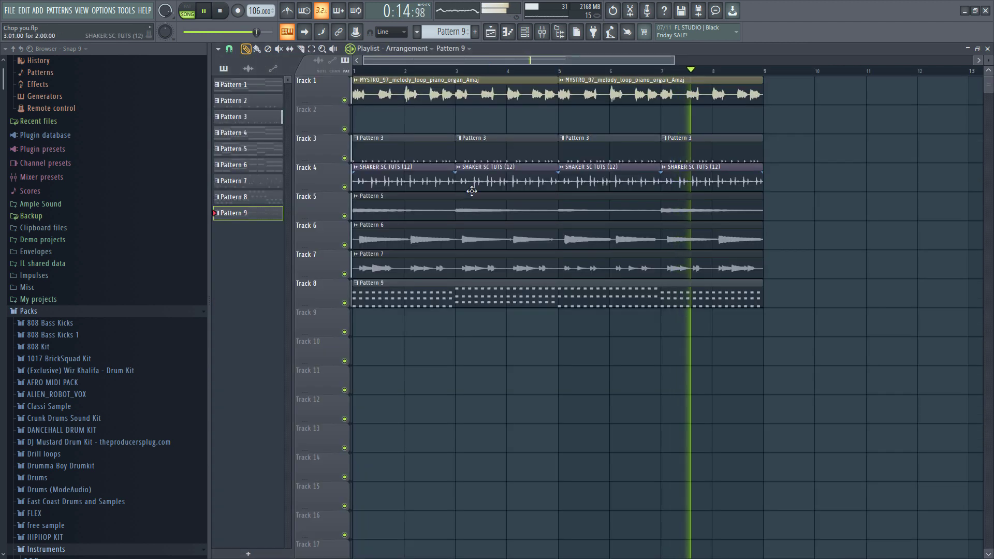